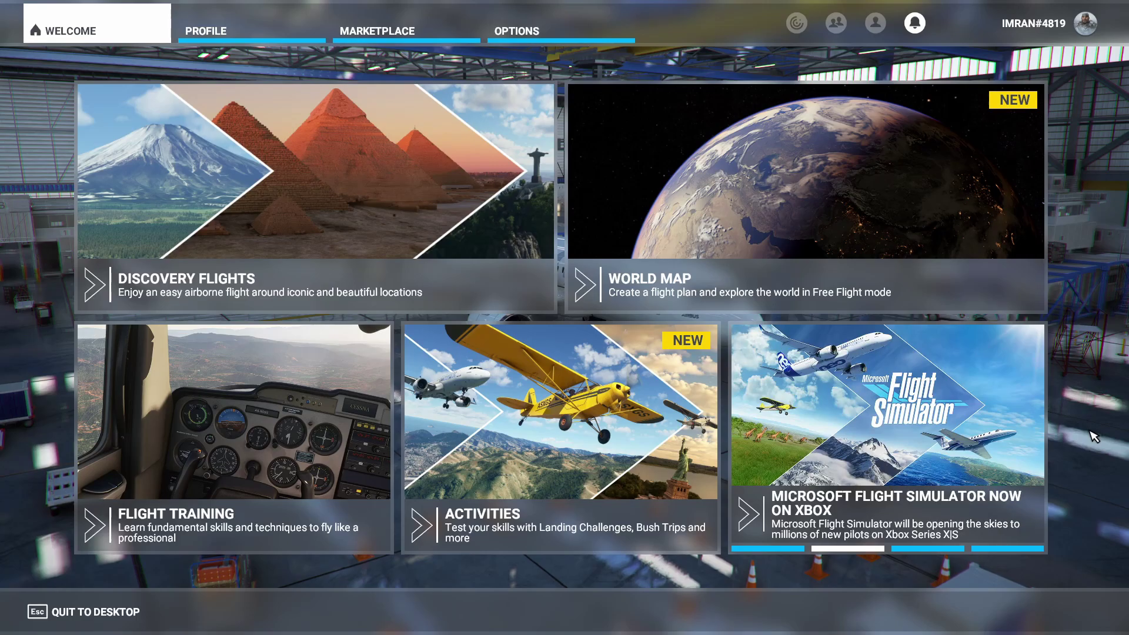
Open the World Map from the Welcome screen to plan a free flight.
click(760, 227)
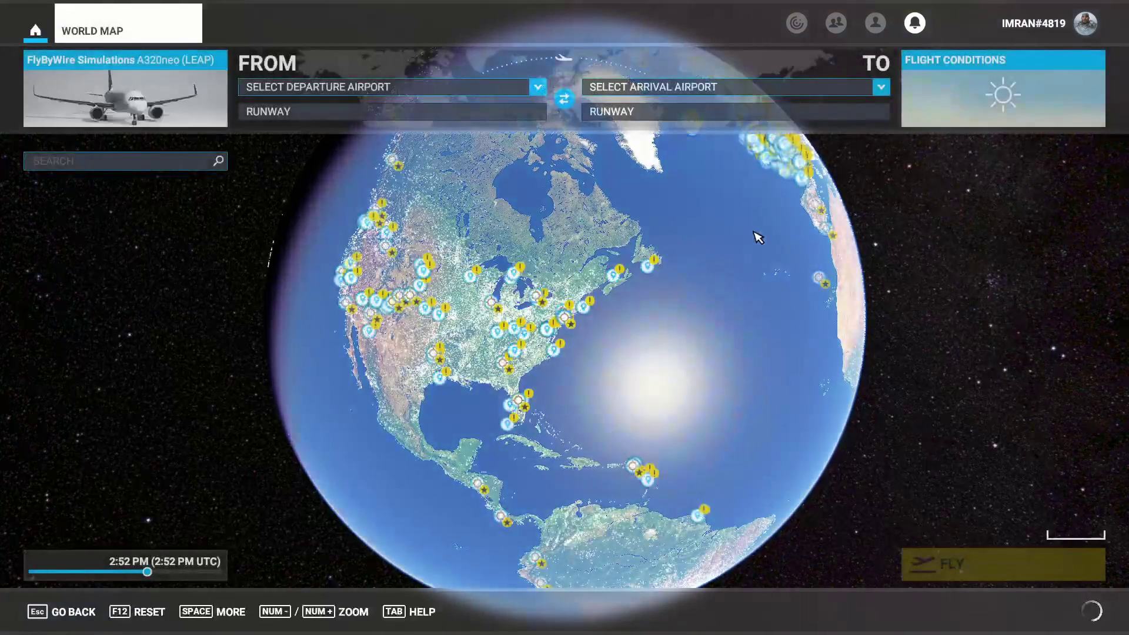
click(174, 112)
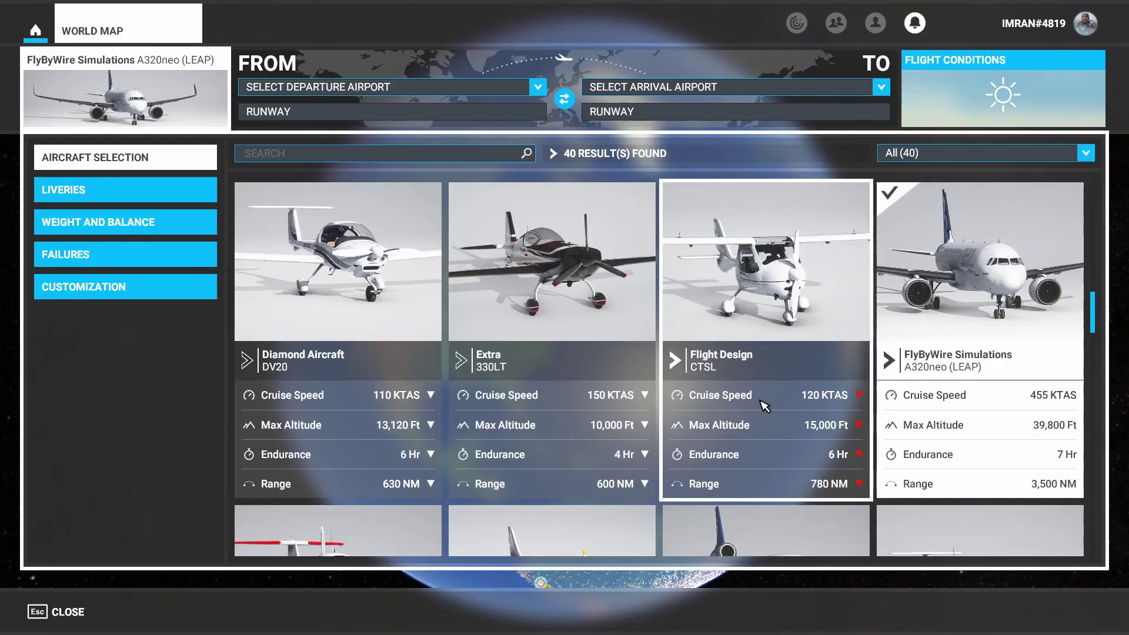
click(925, 154)
scroll(948, 229, down, 1)
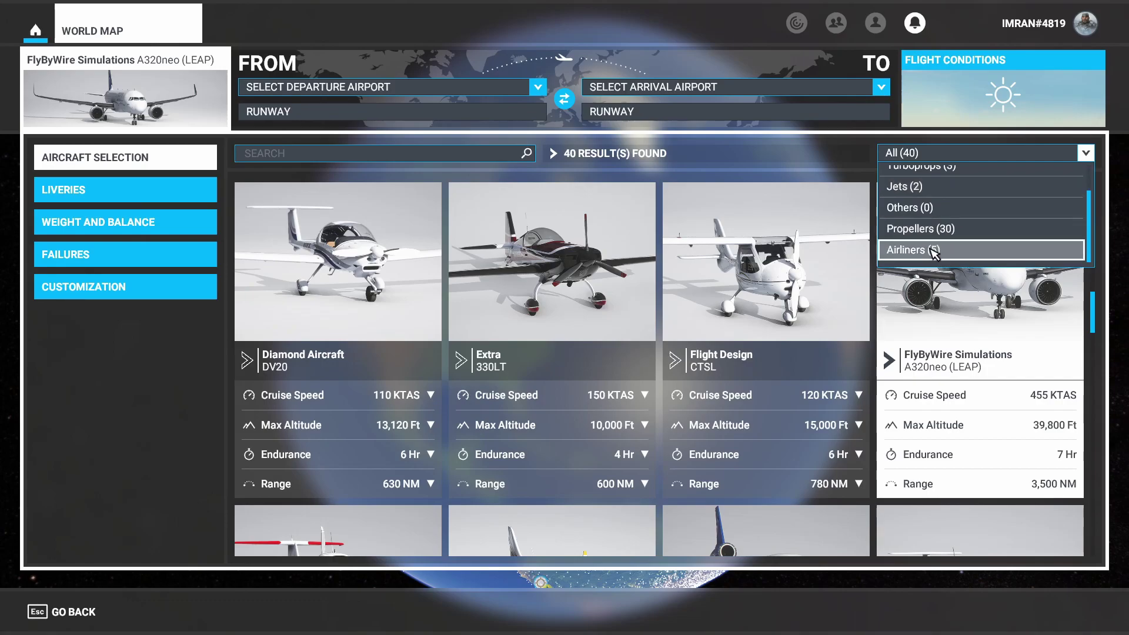
click(932, 250)
scroll(918, 499, down, 3)
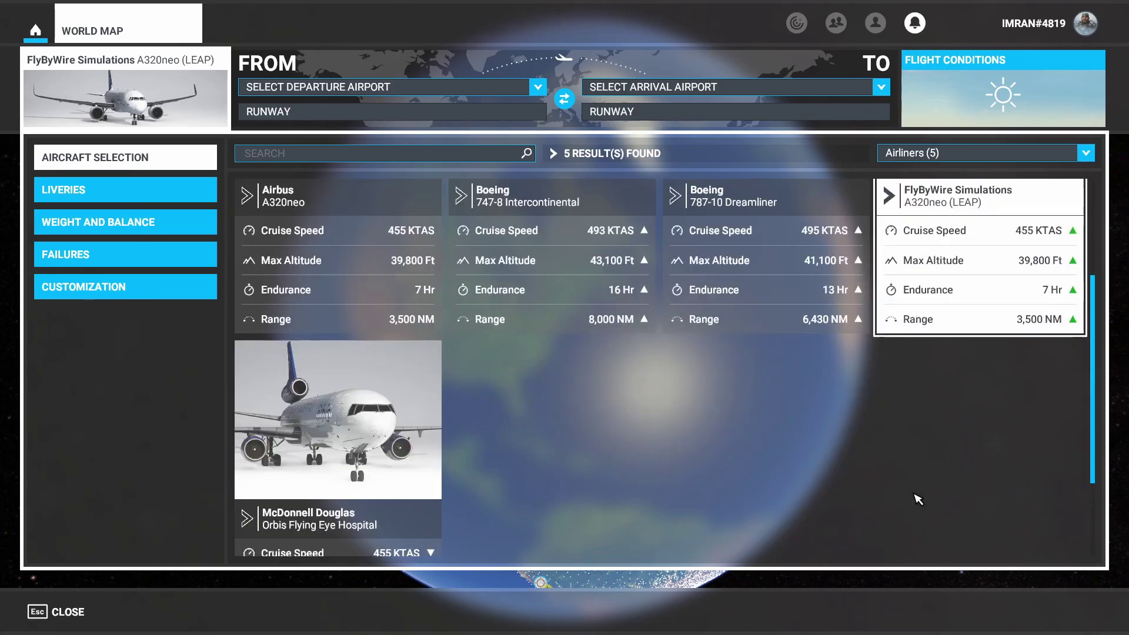
scroll(919, 500, up, 2)
scroll(919, 500, up, 1)
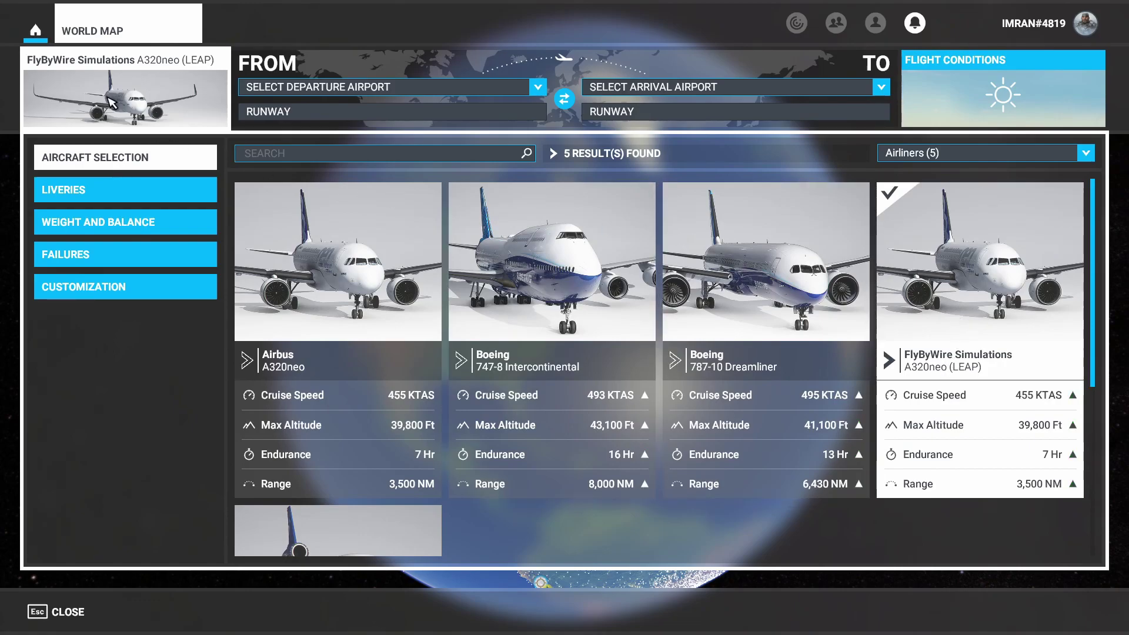
click(112, 103)
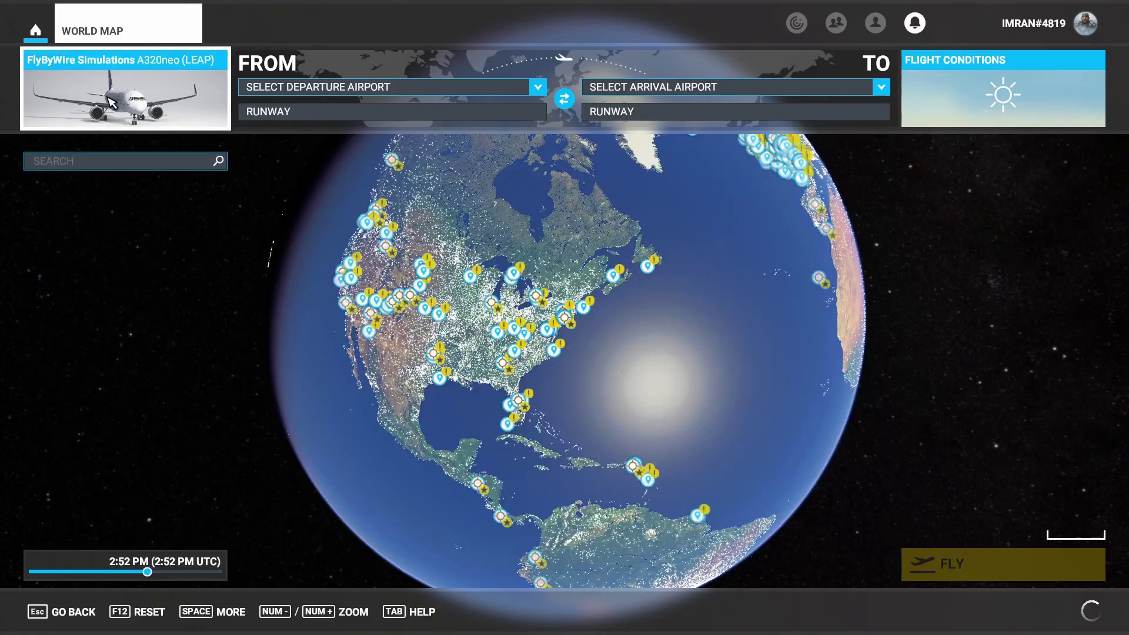
Search 'eddf' and set EDDF Frankfurt/Main as the departure airport.
click(344, 89)
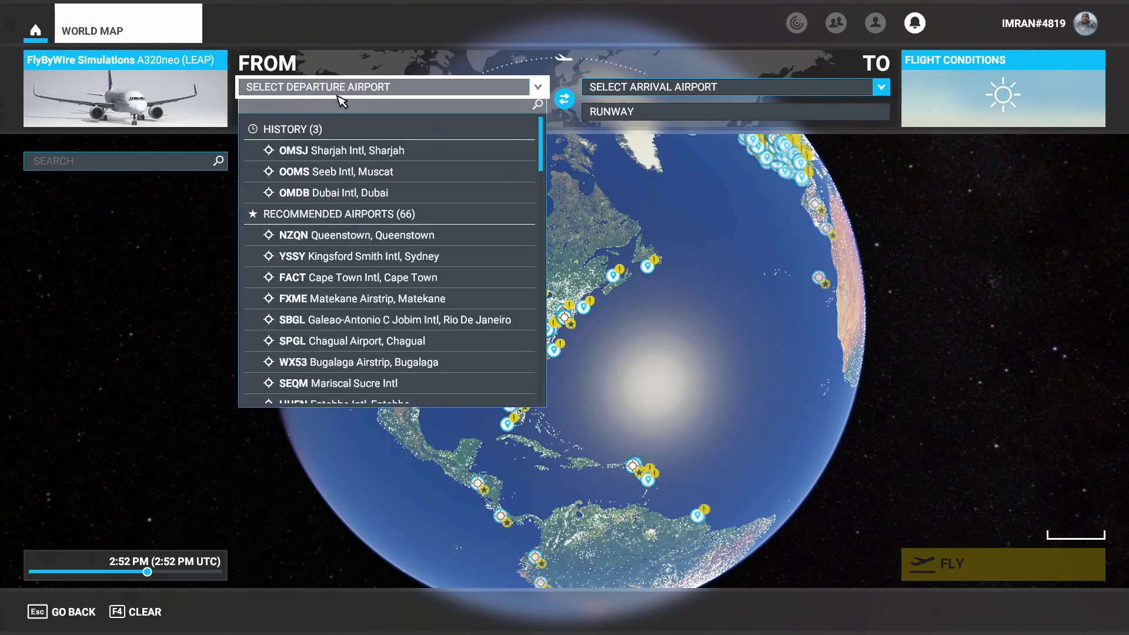
click(334, 106)
text(eddf)
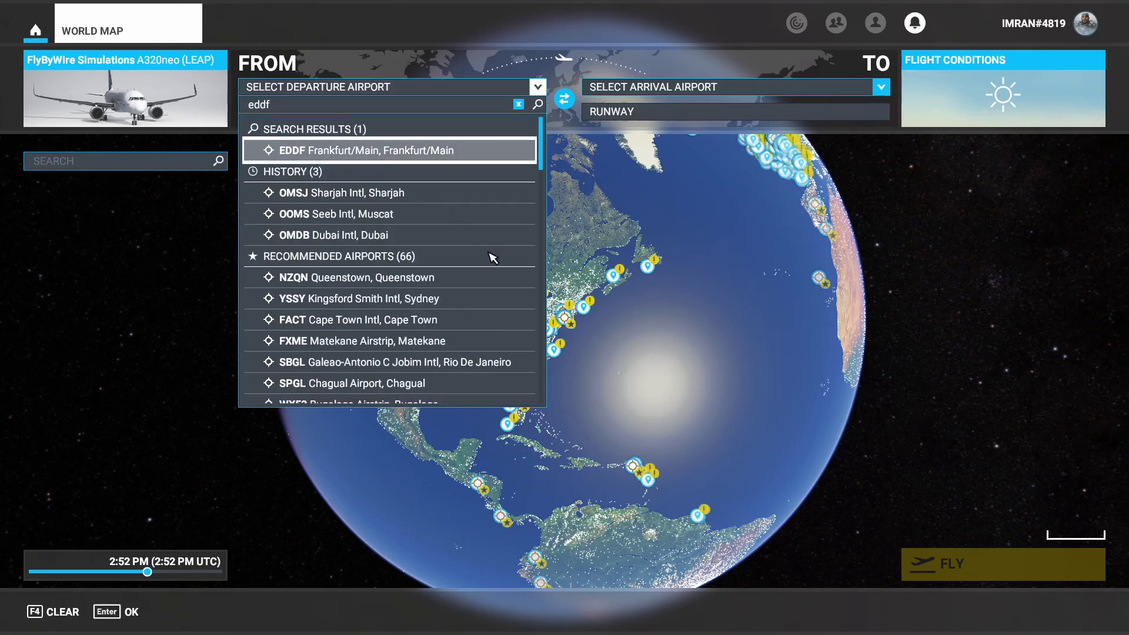
click(379, 153)
Search 'egll' and set EGLL Heathrow as the arrival airport.
scroll(687, 344, up, 3)
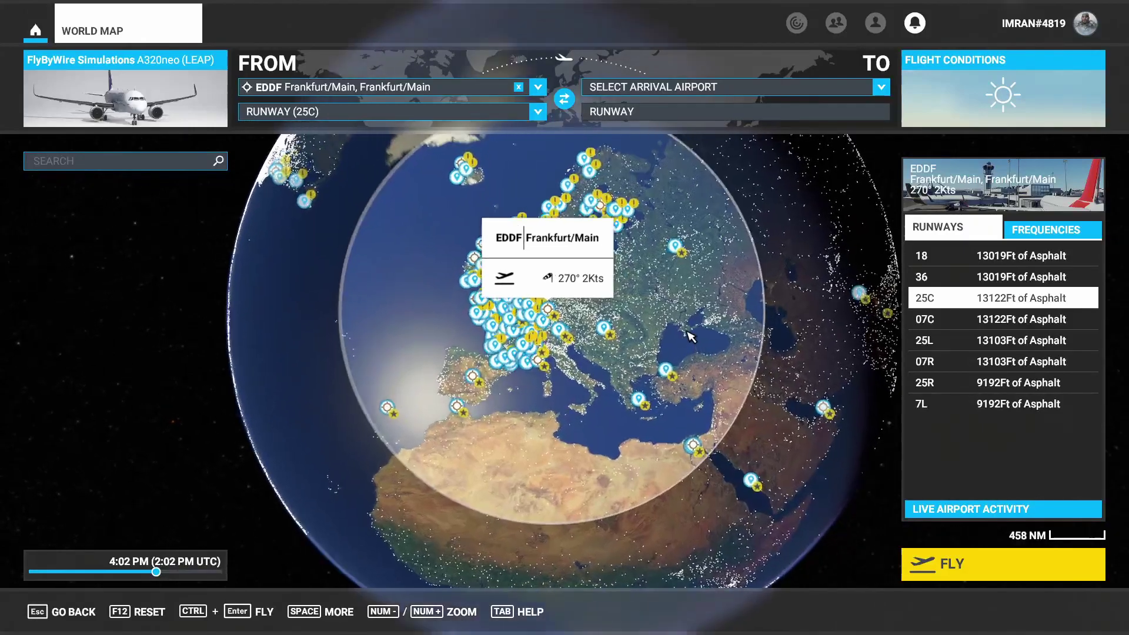
click(648, 91)
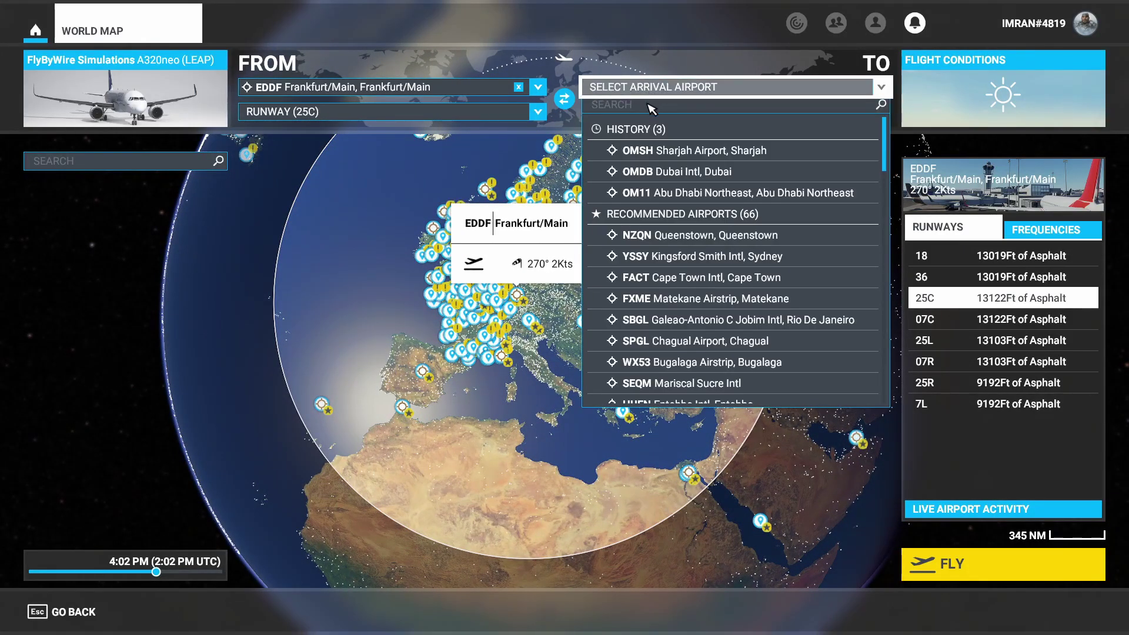
click(644, 105)
text(e)
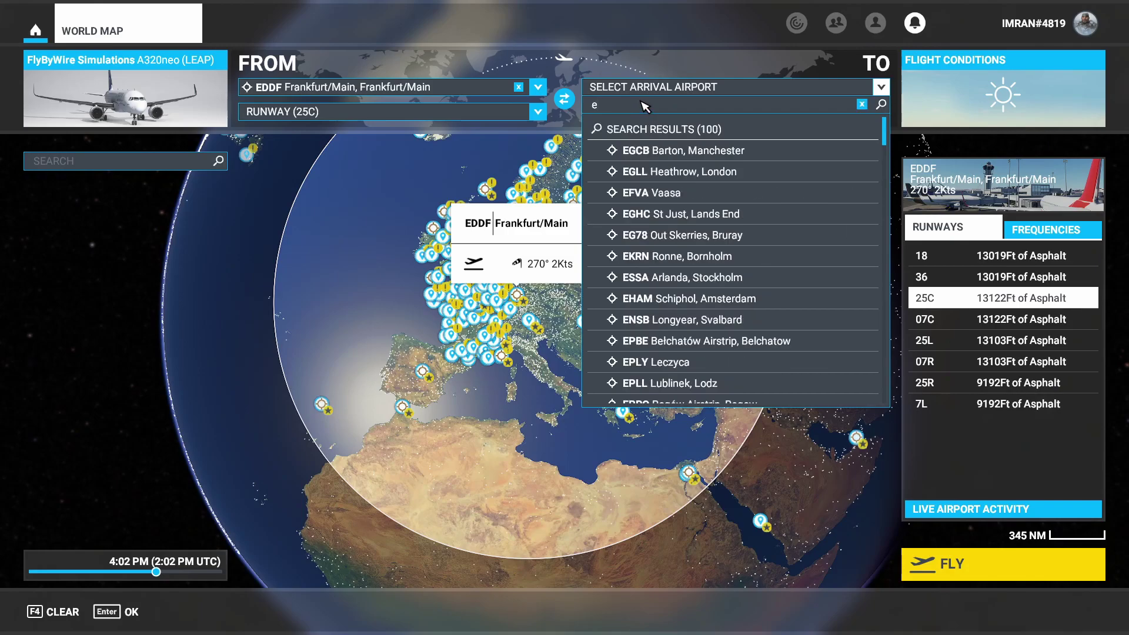
text(gll)
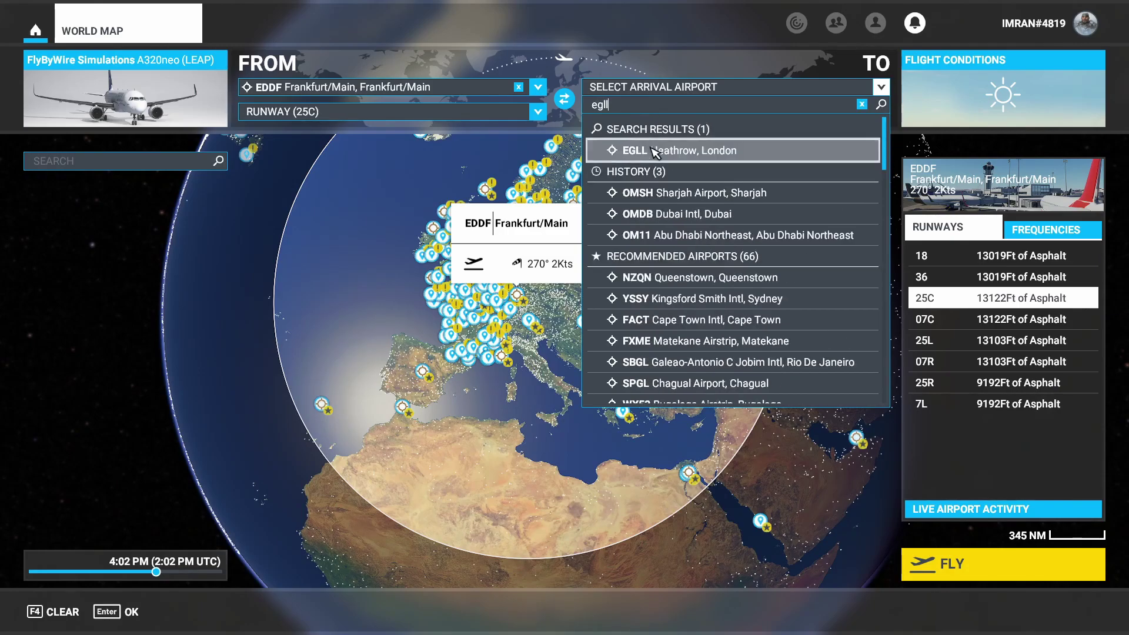
click(657, 152)
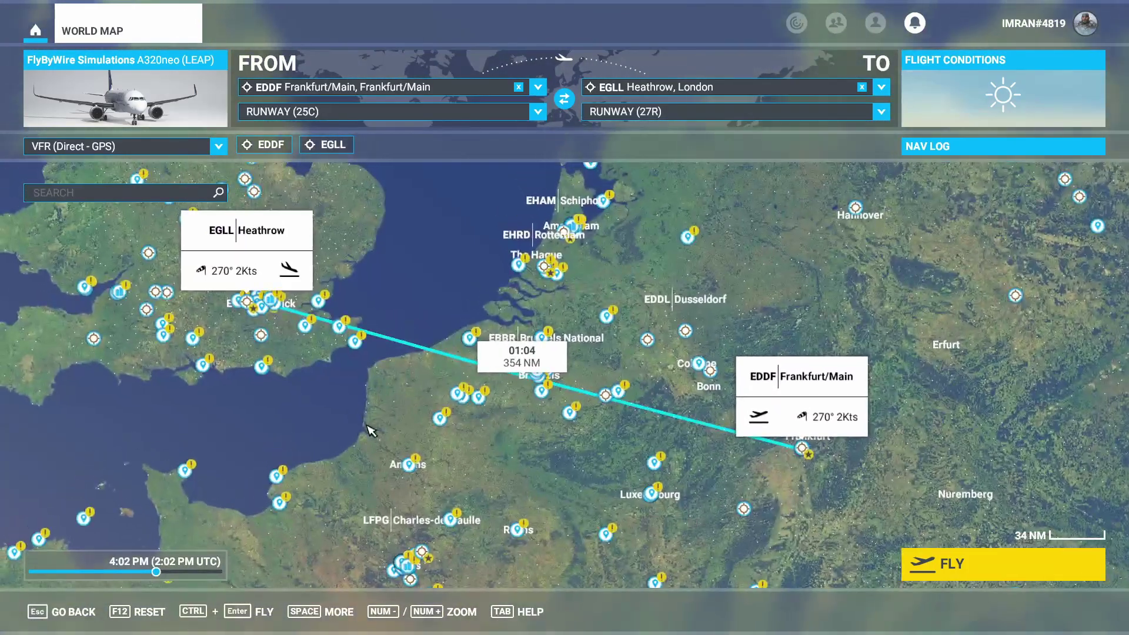
Zoom the map in and out to inspect the EDDF–EGLL route and Frankfurt runway 25C.
scroll(379, 435, down, 6)
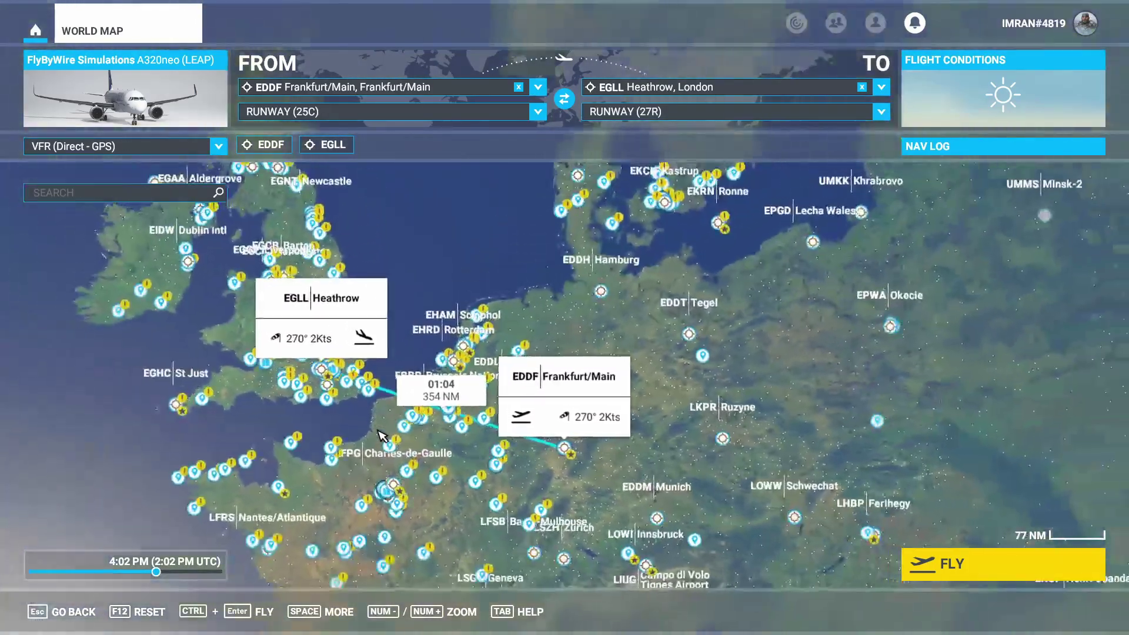
scroll(379, 435, down, 3)
scroll(242, 434, up, 4)
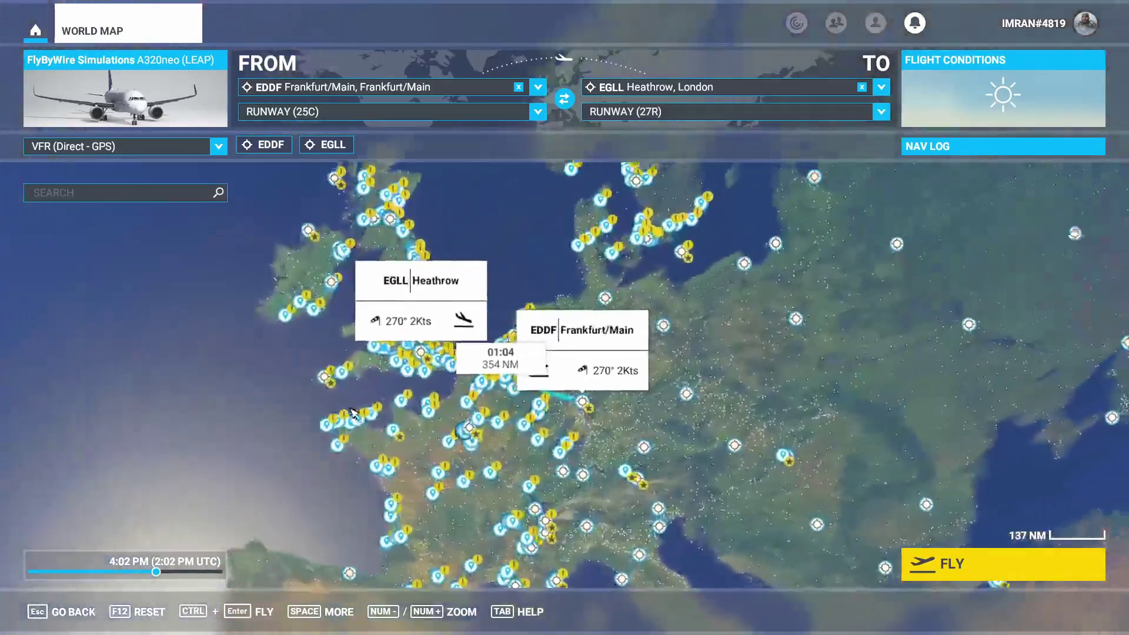
scroll(432, 359, up, 7)
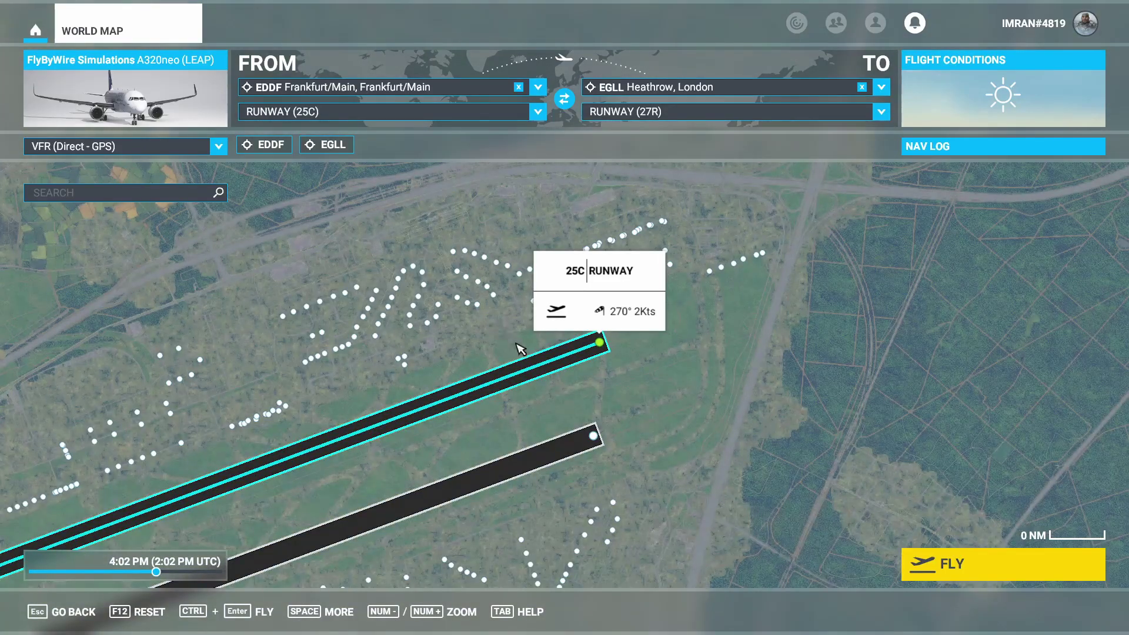
scroll(638, 431, down, 3)
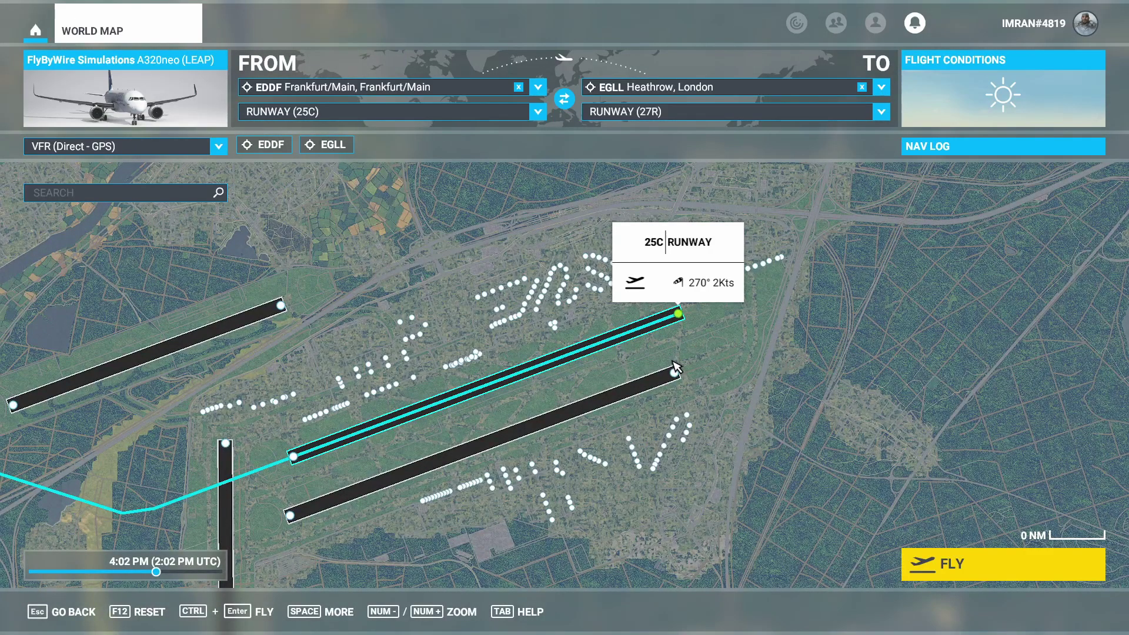
scroll(675, 366, down, 5)
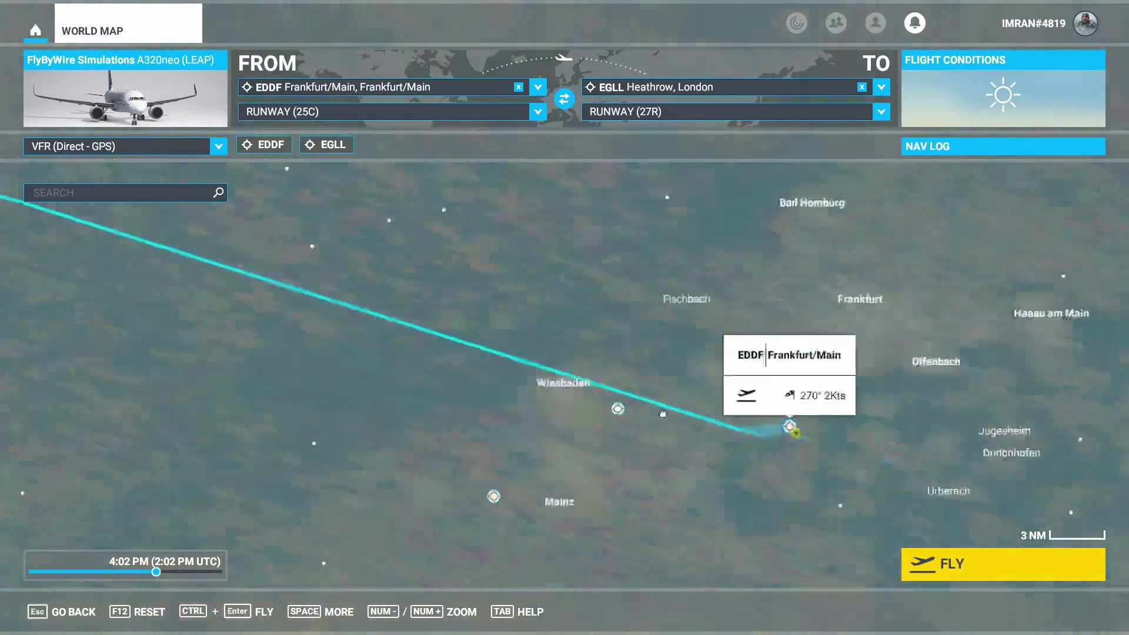
scroll(663, 414, down, 5)
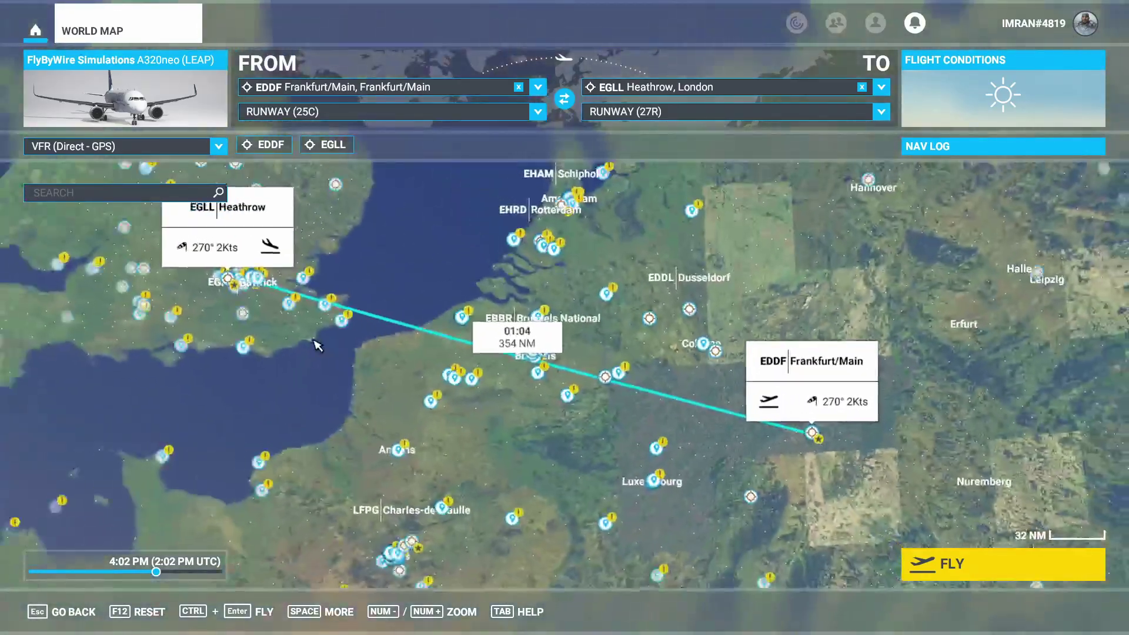
Bring Heathrow runway 27R into view, then switch to the SimBrief browser window.
drag(317, 346, 632, 485)
scroll(522, 417, up, 5)
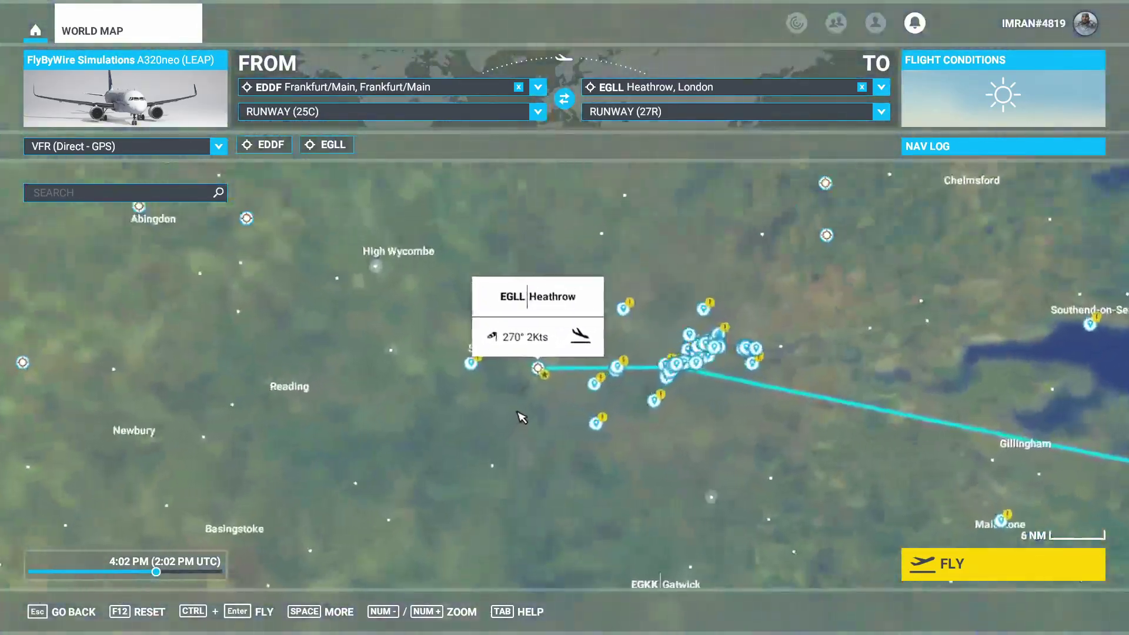
scroll(522, 417, up, 5)
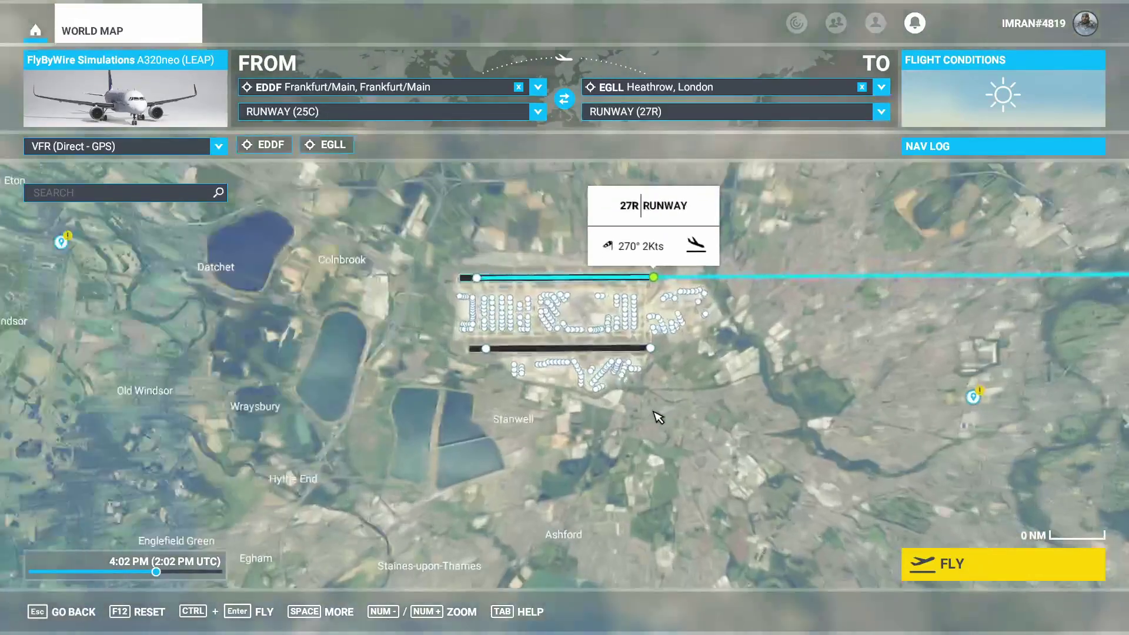
scroll(658, 416, up, 5)
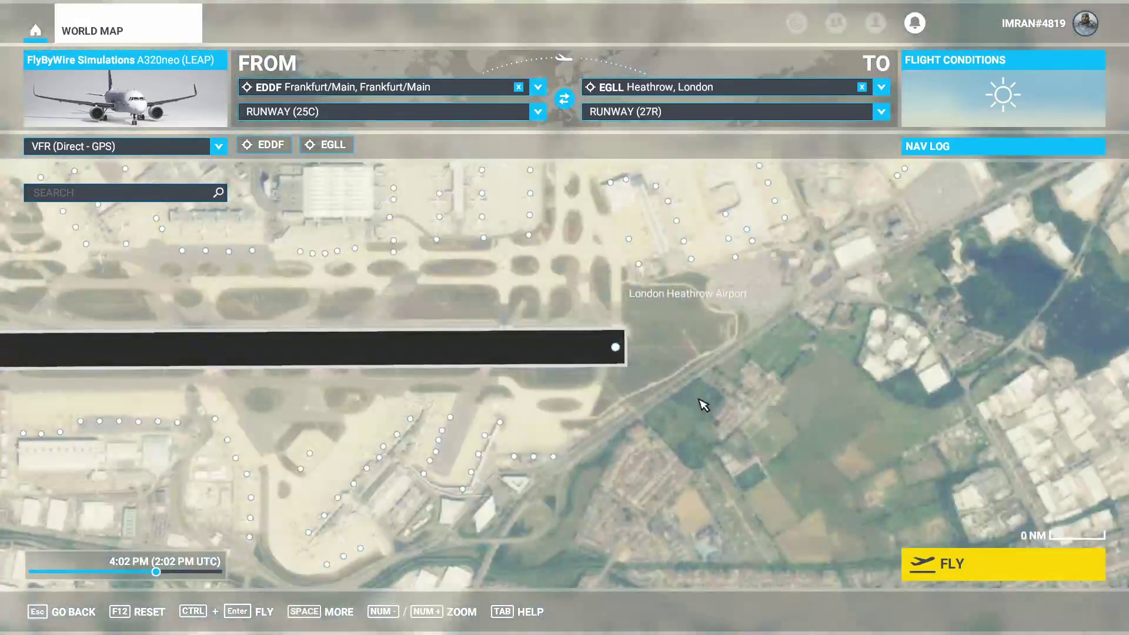
scroll(798, 488, down, 5)
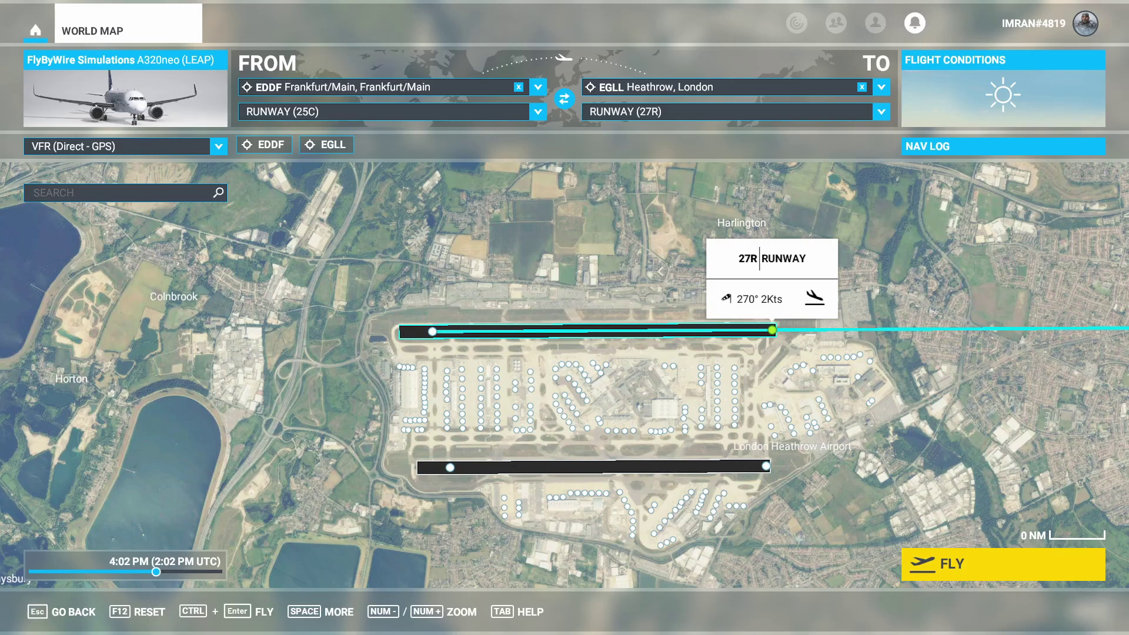
key(alt+Tab)
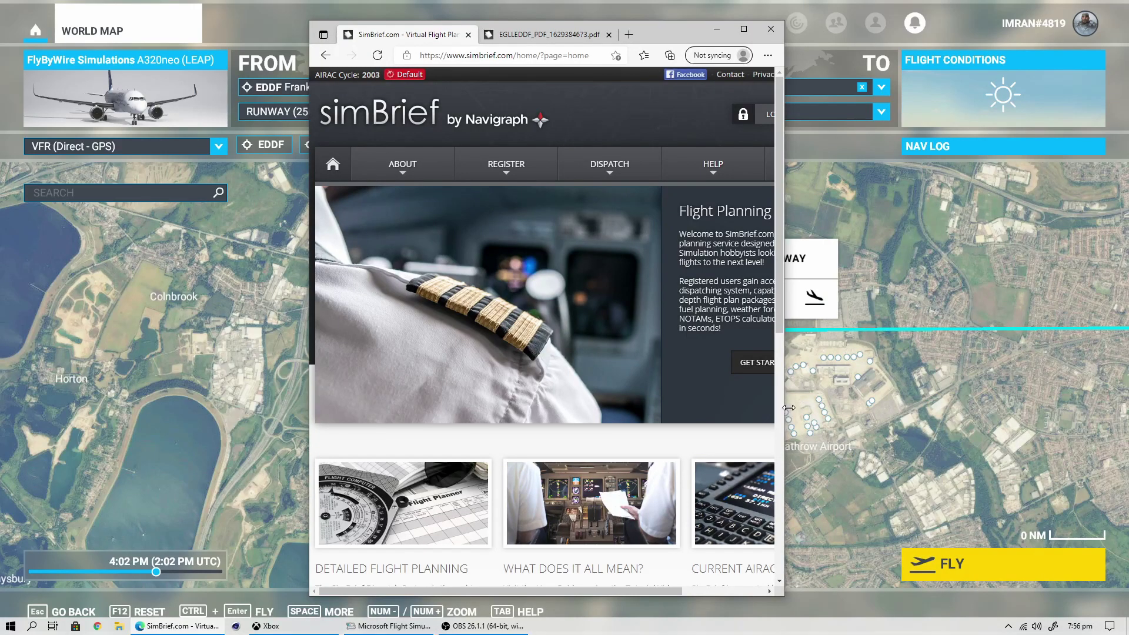
Widen and reposition the browser, then review the latest A320 EDDF–EGLL briefing at FL320.
drag(783, 408, 1070, 406)
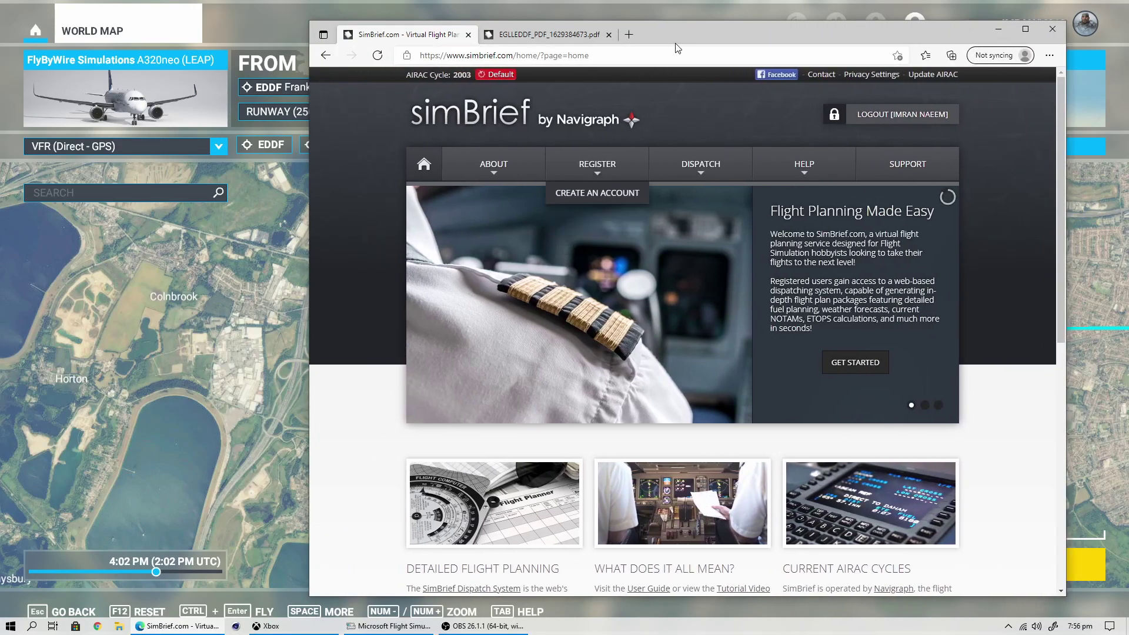
drag(735, 29, 645, 40)
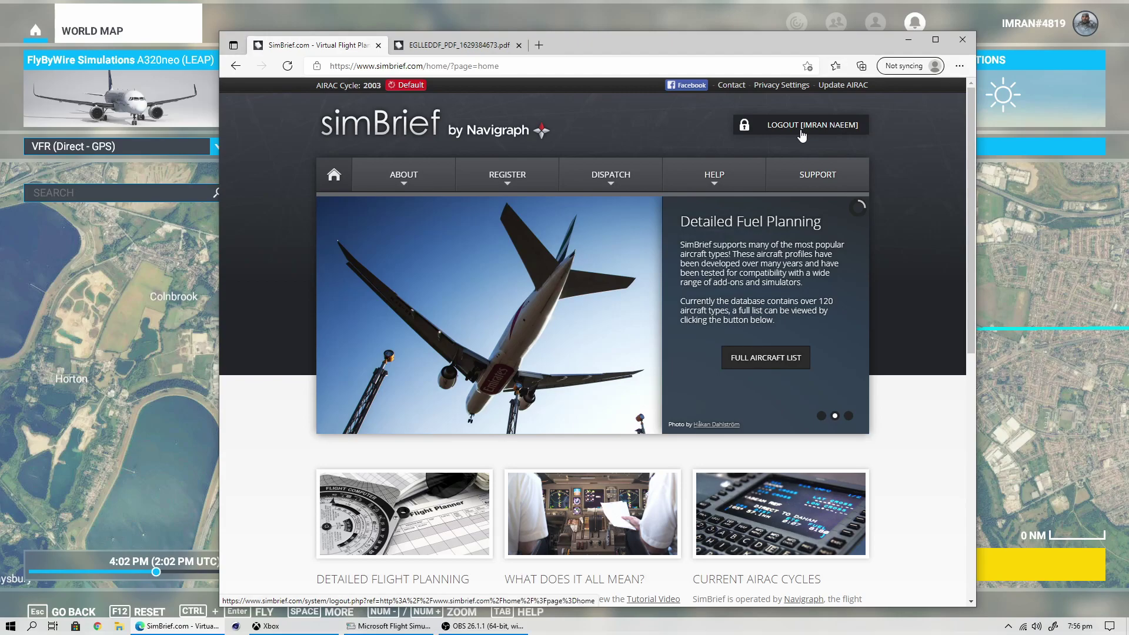
mouse_move(627, 179)
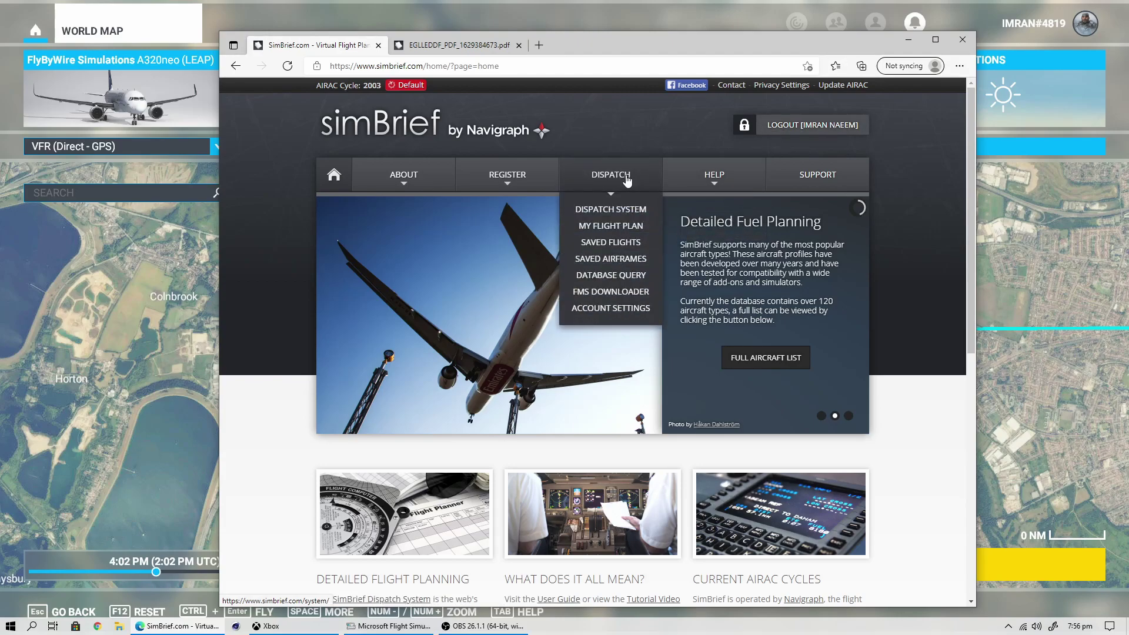
click(620, 228)
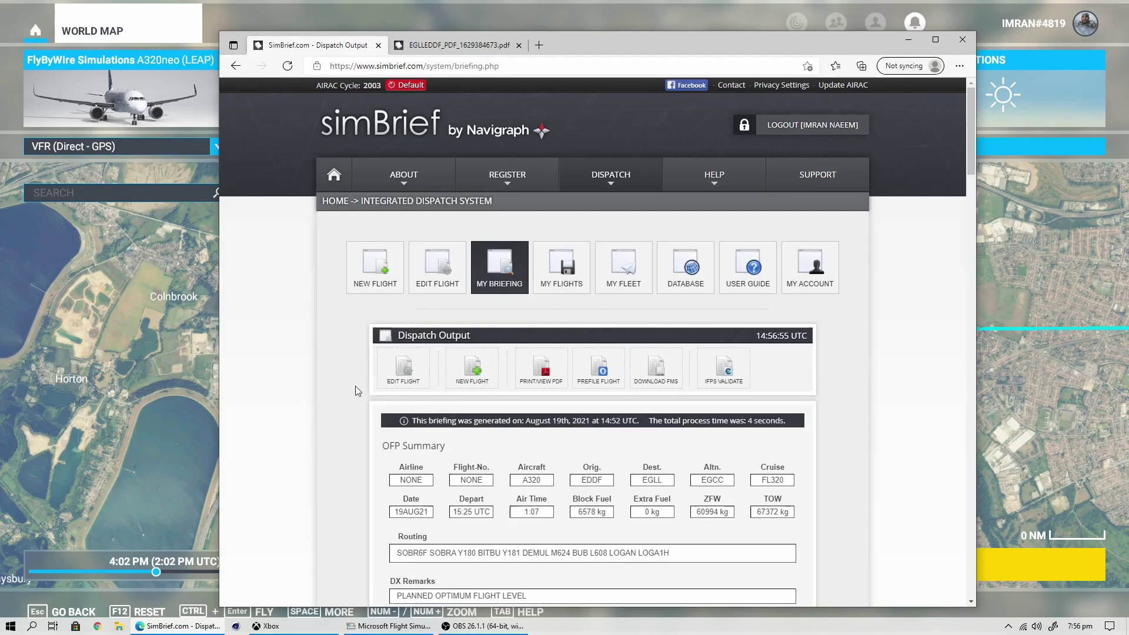
scroll(288, 401, down, 1)
scroll(288, 401, up, 1)
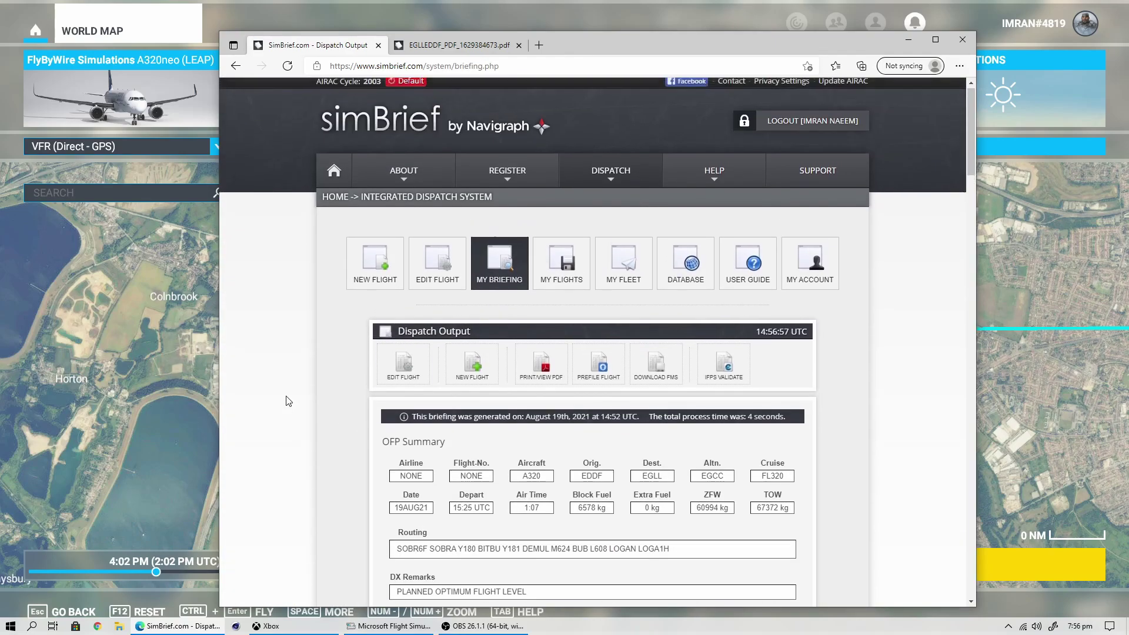
Start a new flight in SimBrief's Dispatch Options form.
click(374, 275)
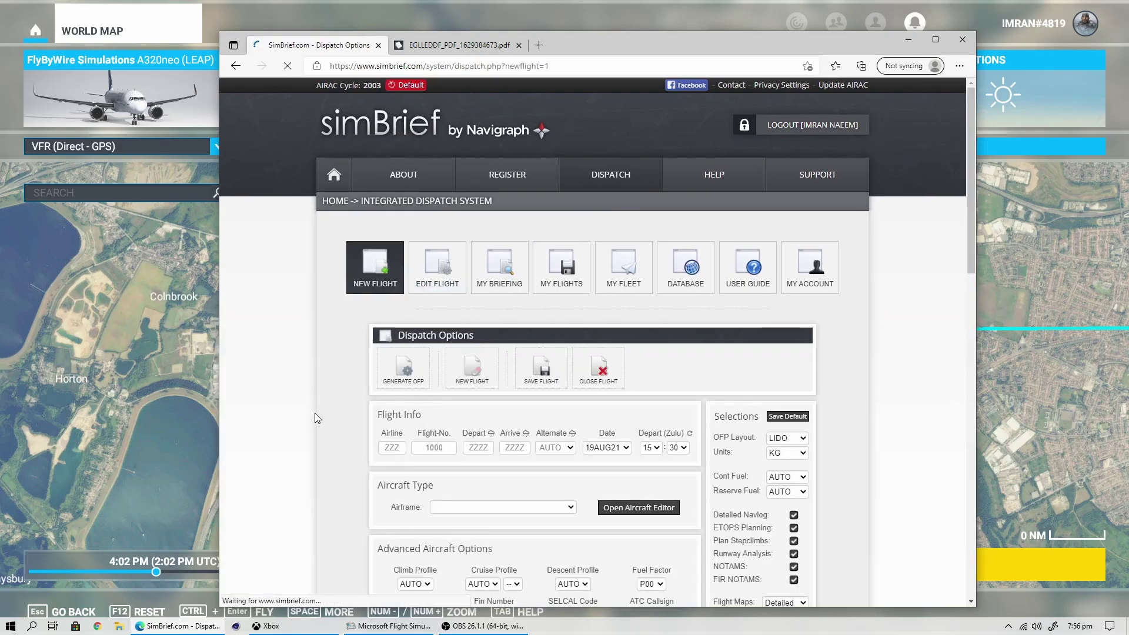
scroll(316, 413, down, 2)
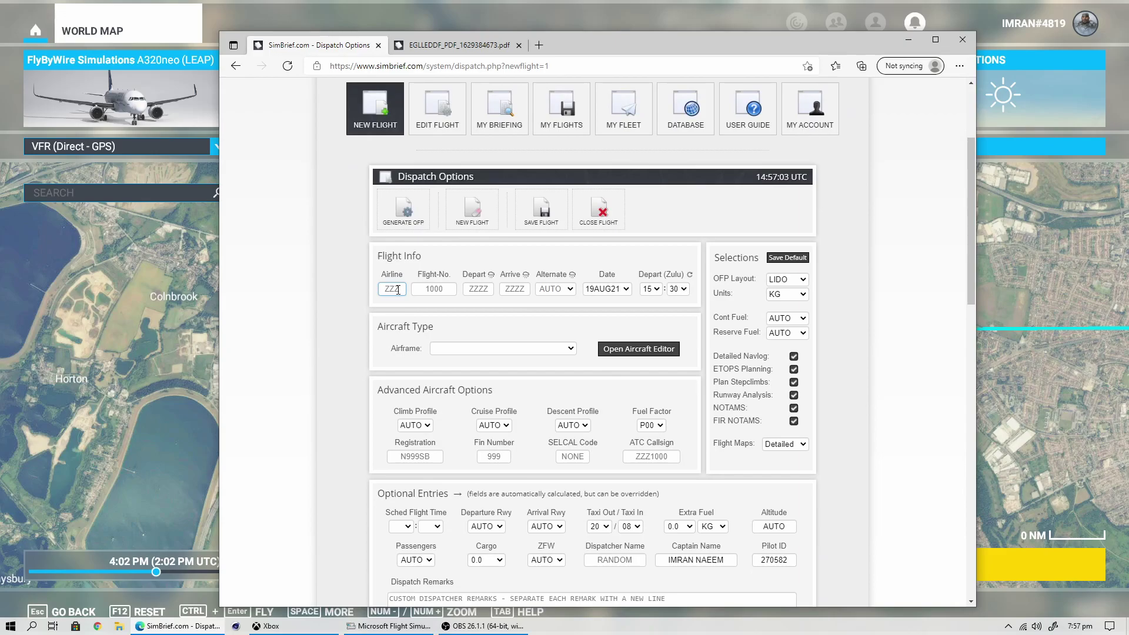
click(426, 291)
click(653, 293)
click(402, 289)
Enter EDDF as departure, EGLL as arrival, and select the A320-200 airframe.
click(482, 289)
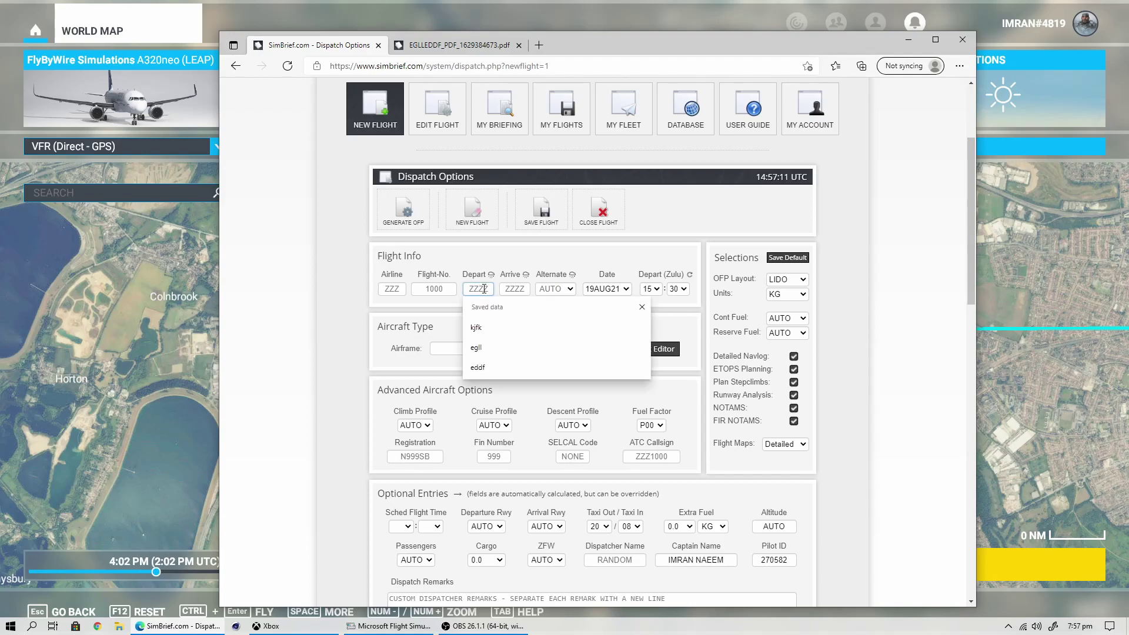
text(EDDF)
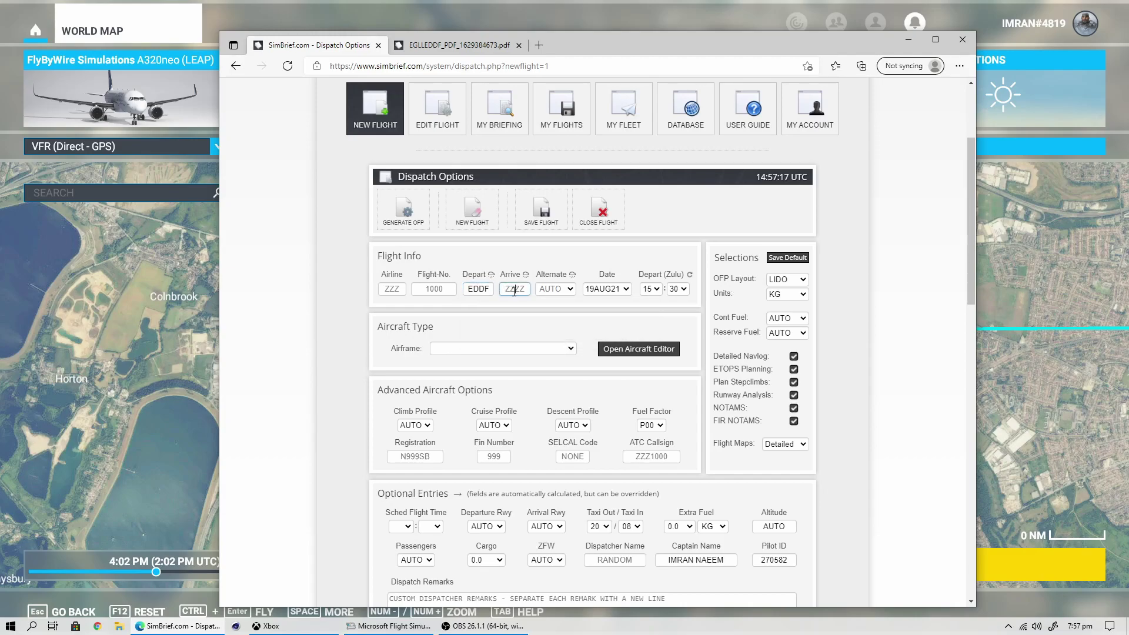
click(514, 290)
text(EGLL)
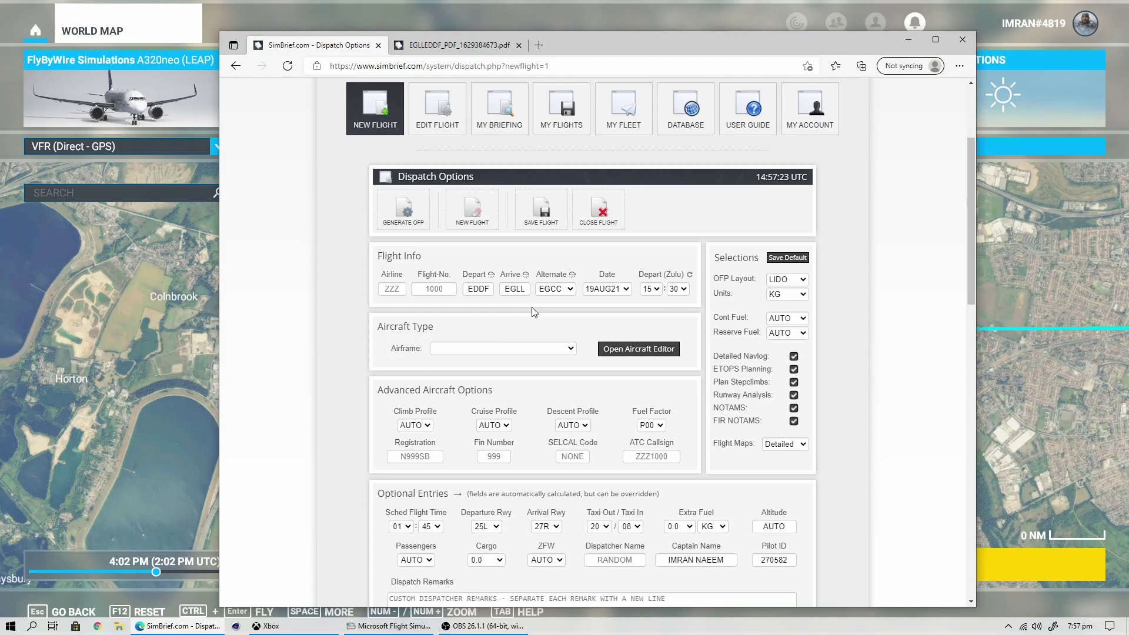
click(504, 347)
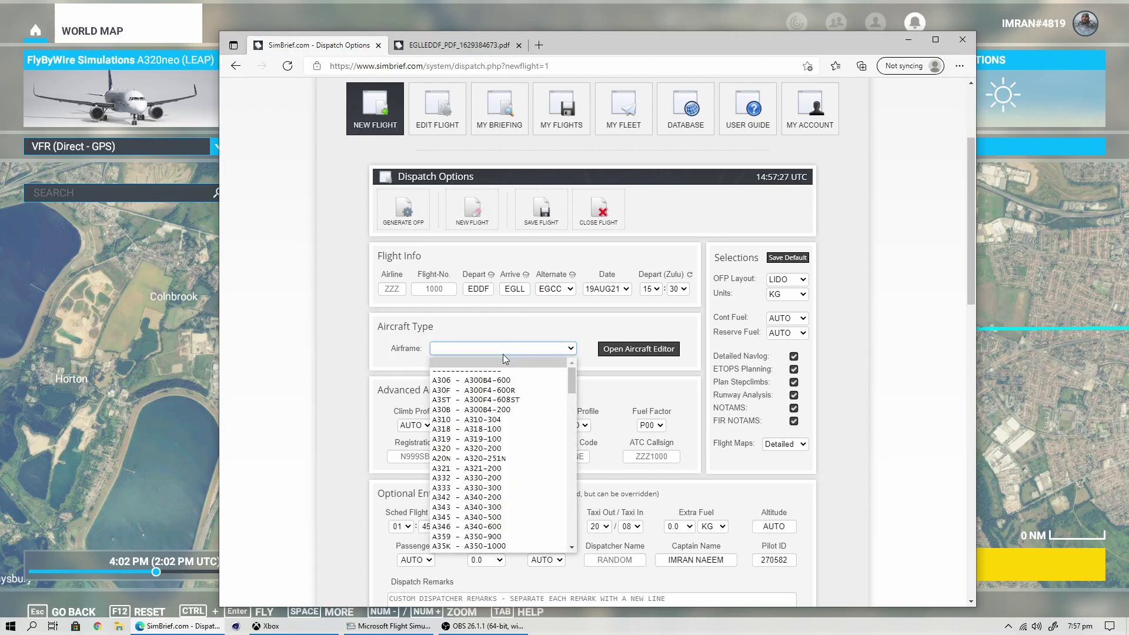
click(513, 449)
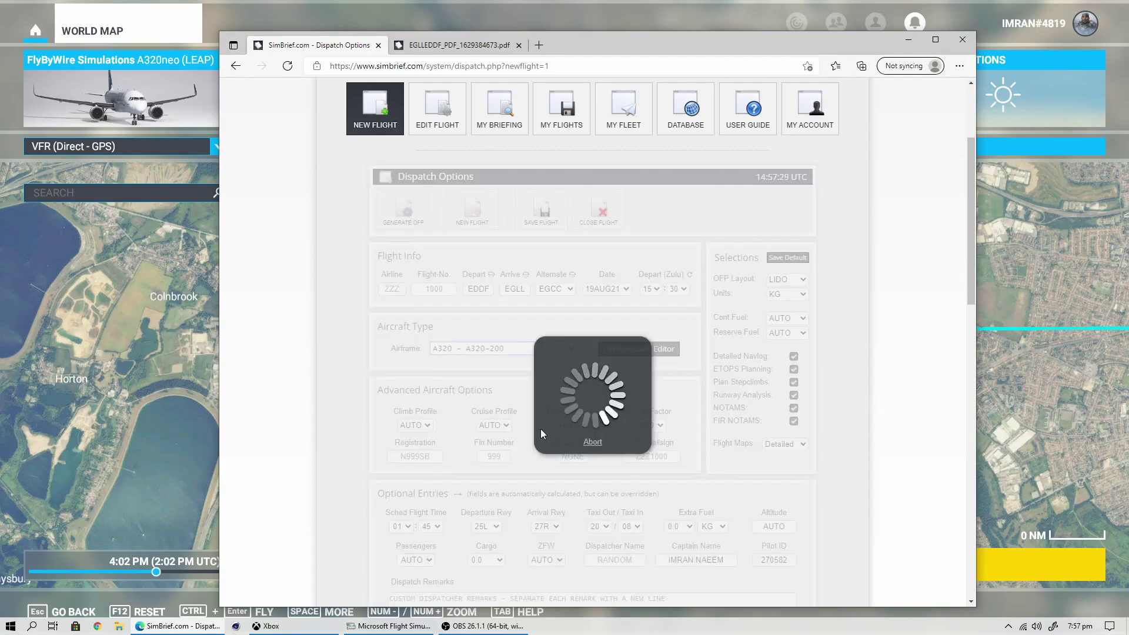
scroll(348, 436, down, 2)
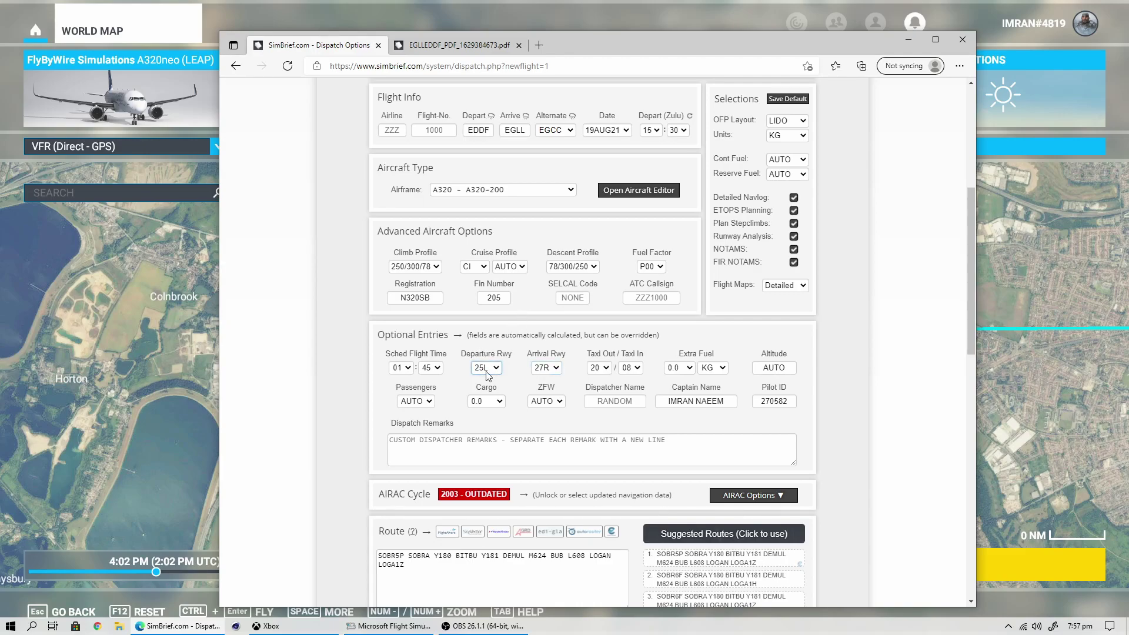
drag(720, 48, 1128, 27)
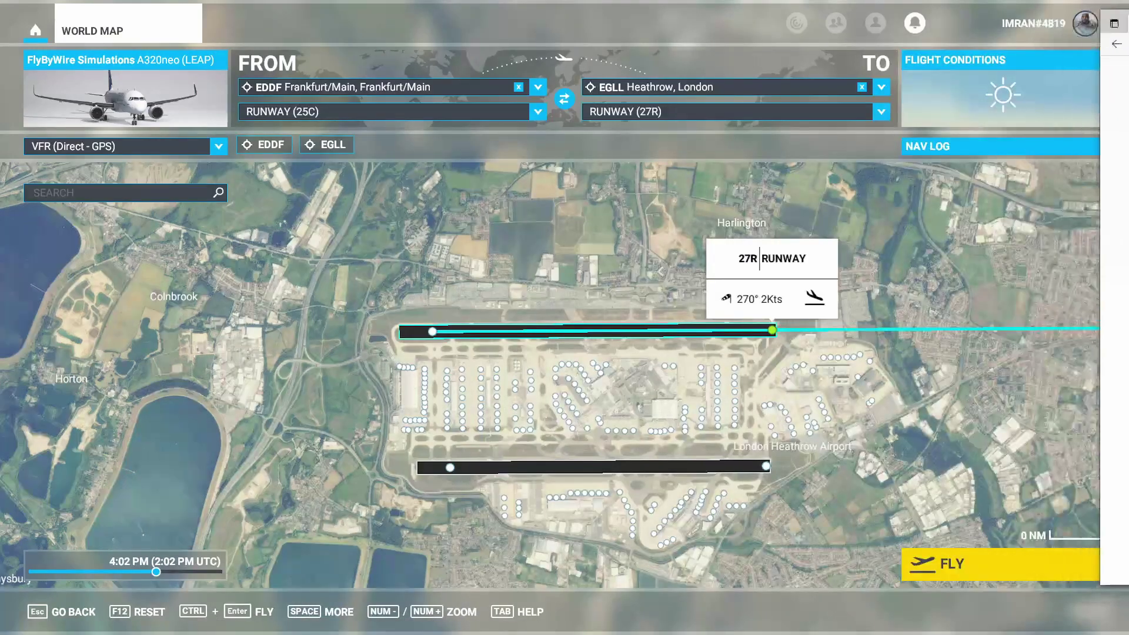
key(alt+Tab)
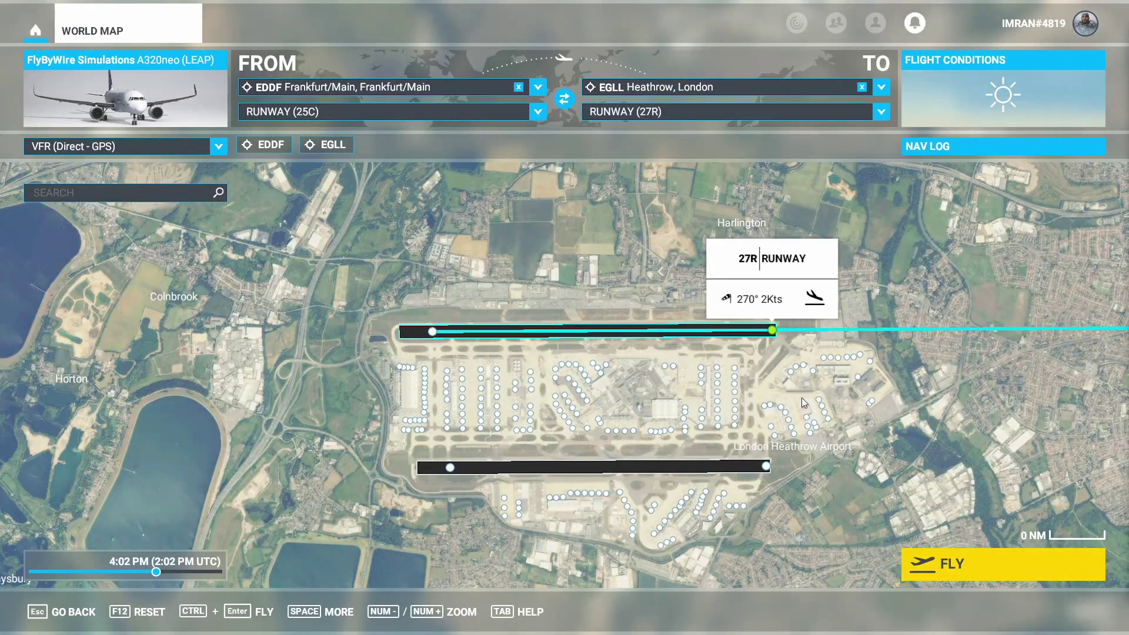
scroll(923, 391, down, 3)
scroll(922, 394, down, 5)
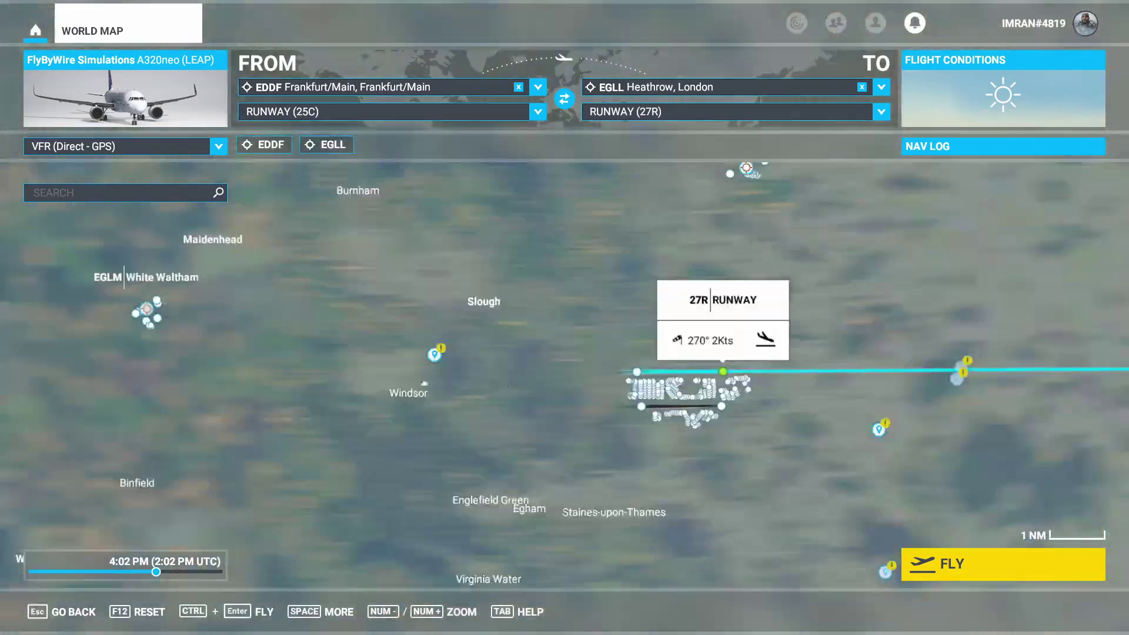
scroll(670, 478, down, 6)
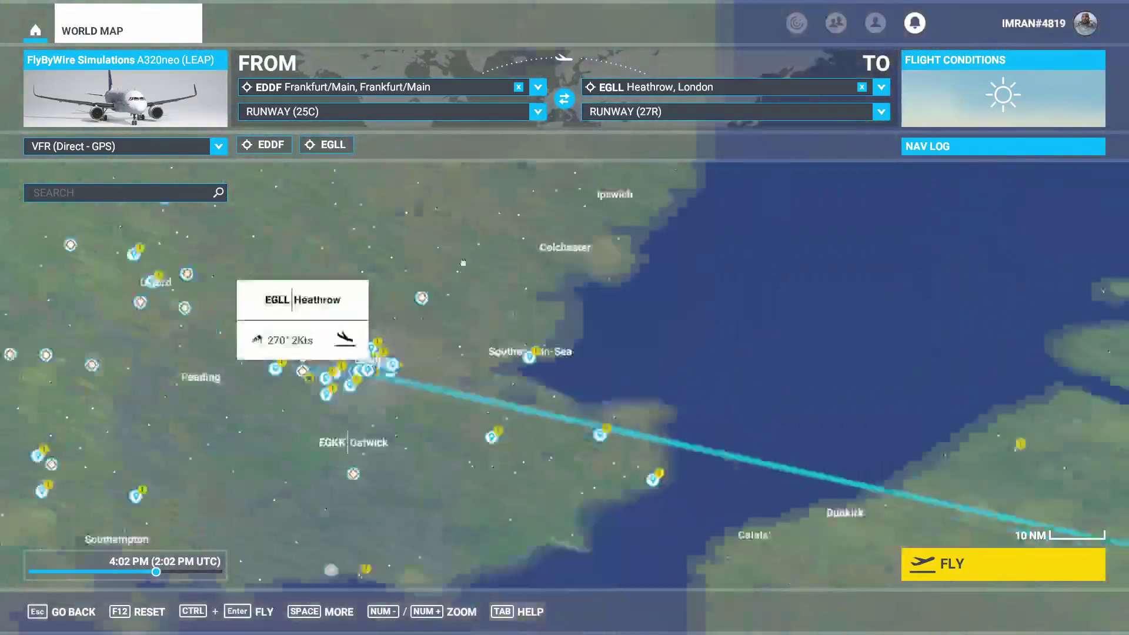
scroll(863, 447, up, 8)
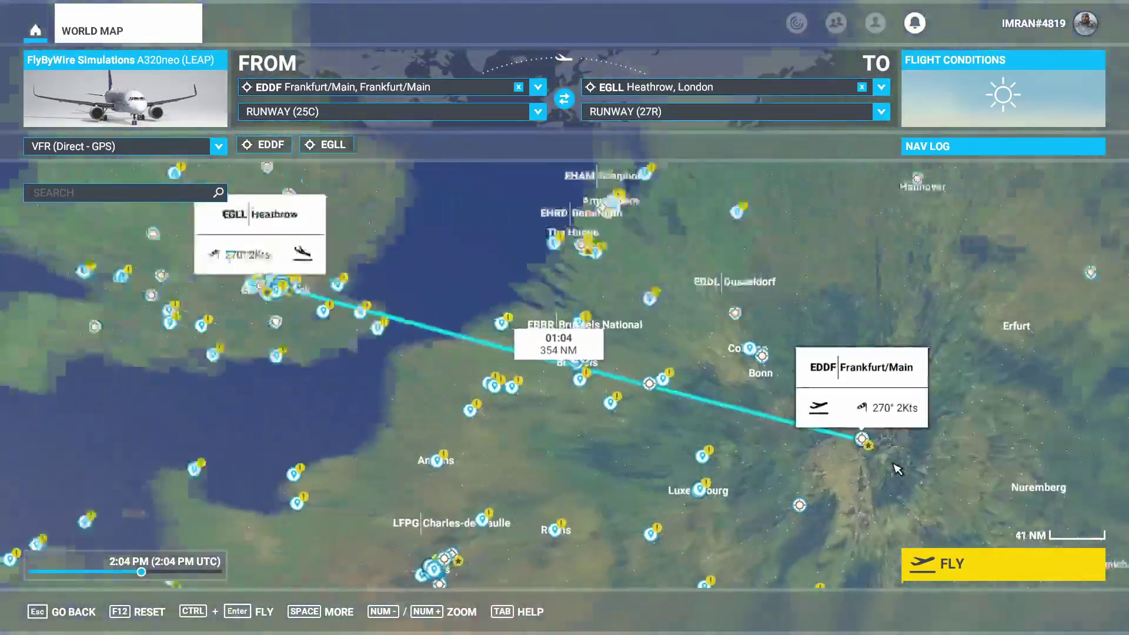
scroll(767, 385, up, 4)
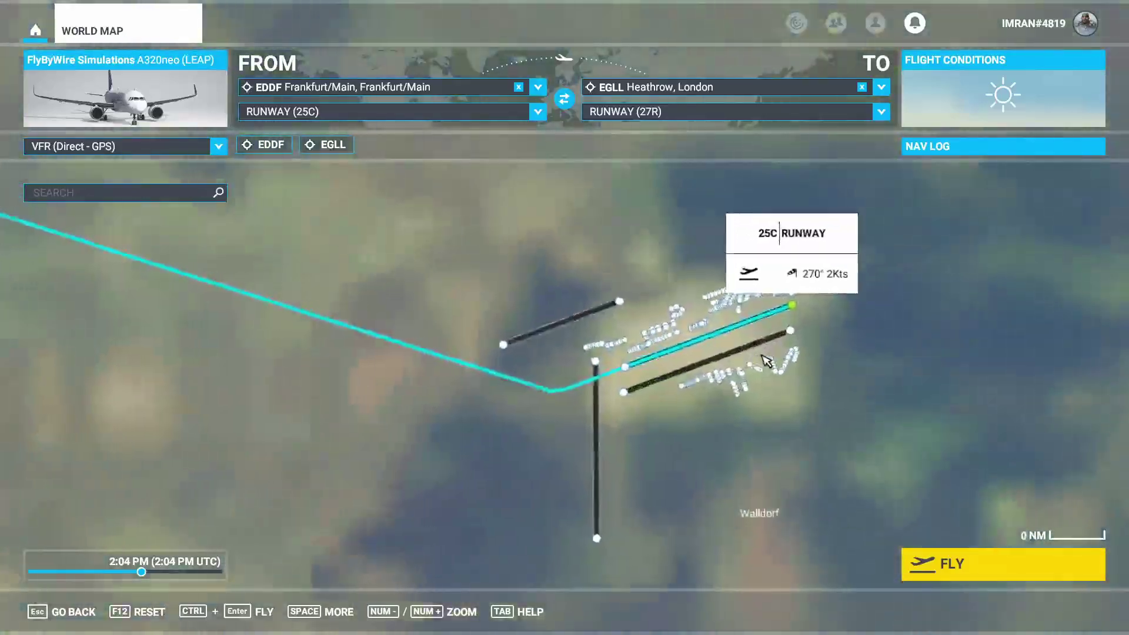
scroll(932, 384, down, 6)
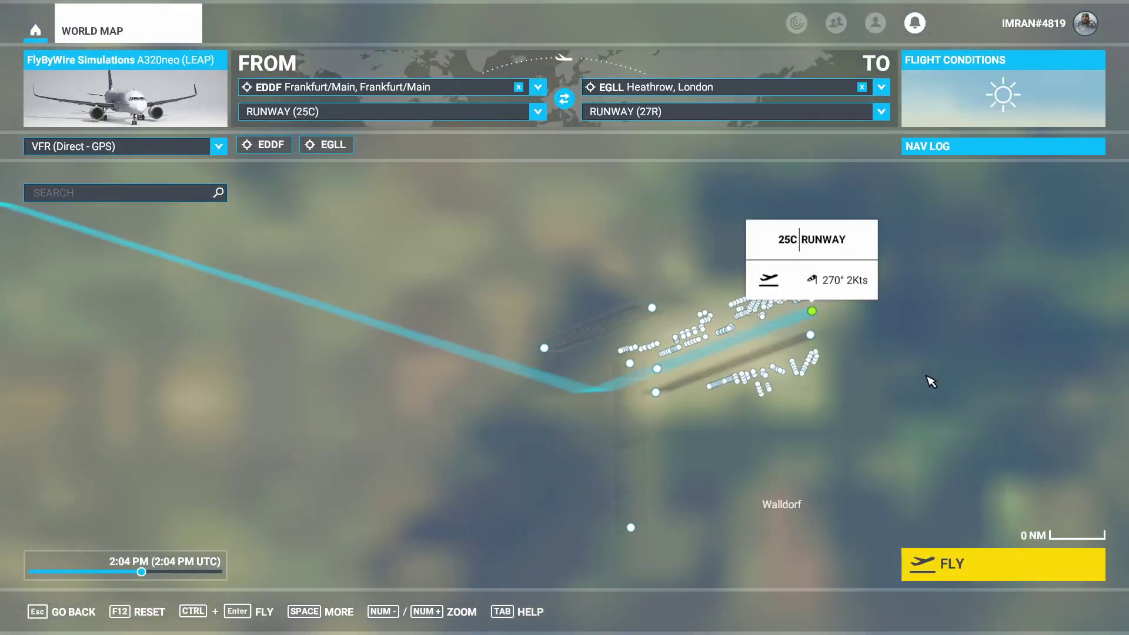
scroll(922, 415, down, 3)
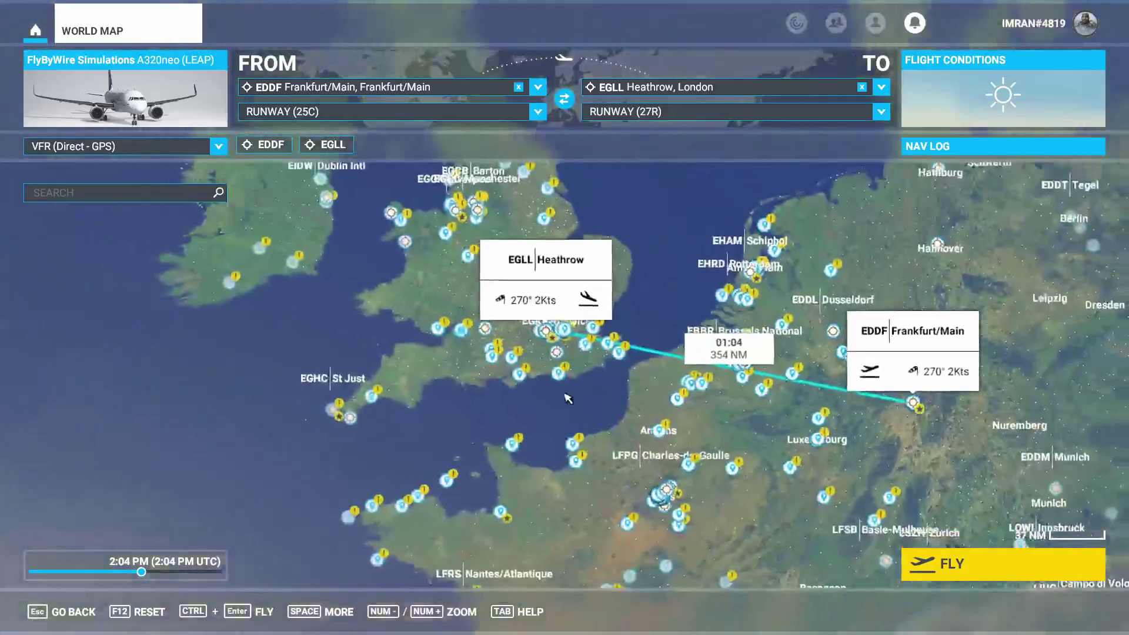
scroll(606, 389, up, 5)
scroll(608, 389, up, 4)
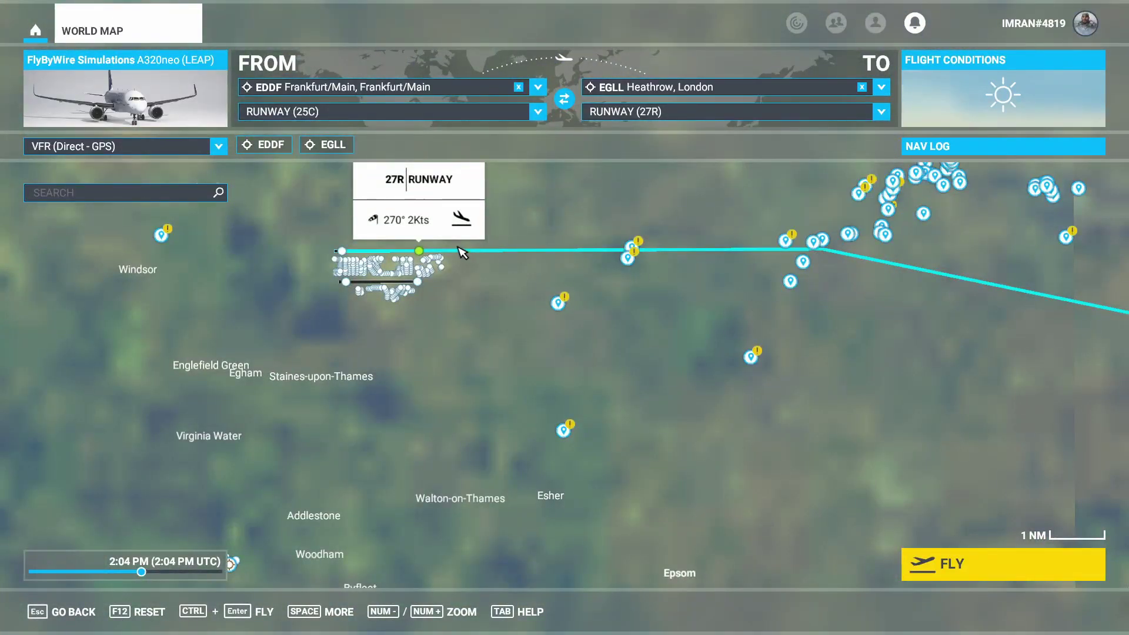
key(alt+Tab)
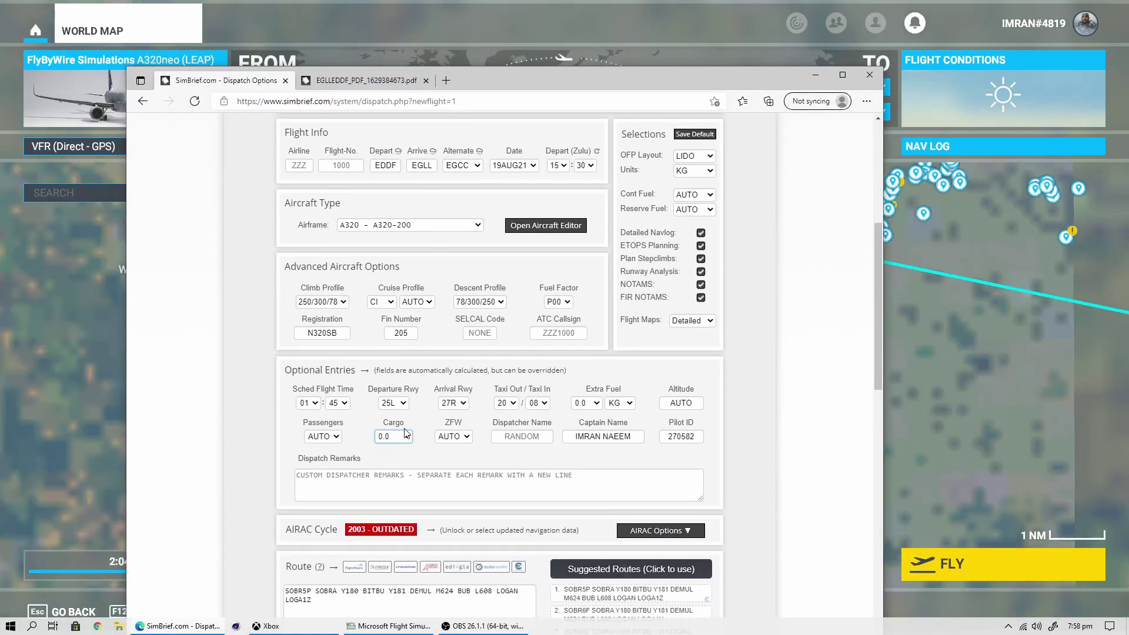
click(404, 403)
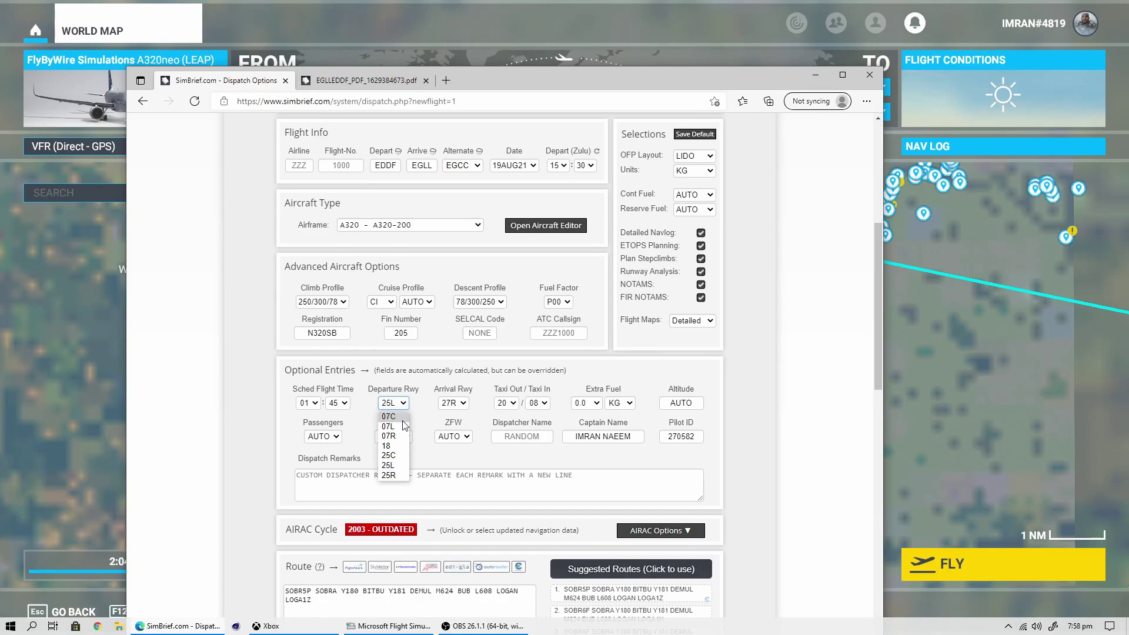
click(390, 456)
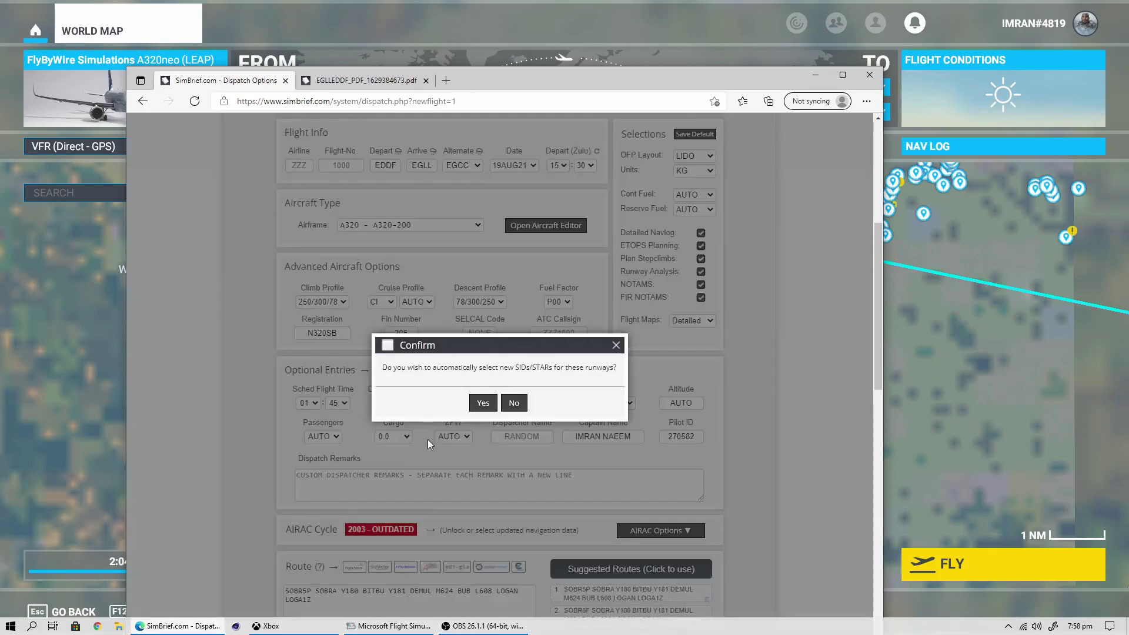
click(482, 403)
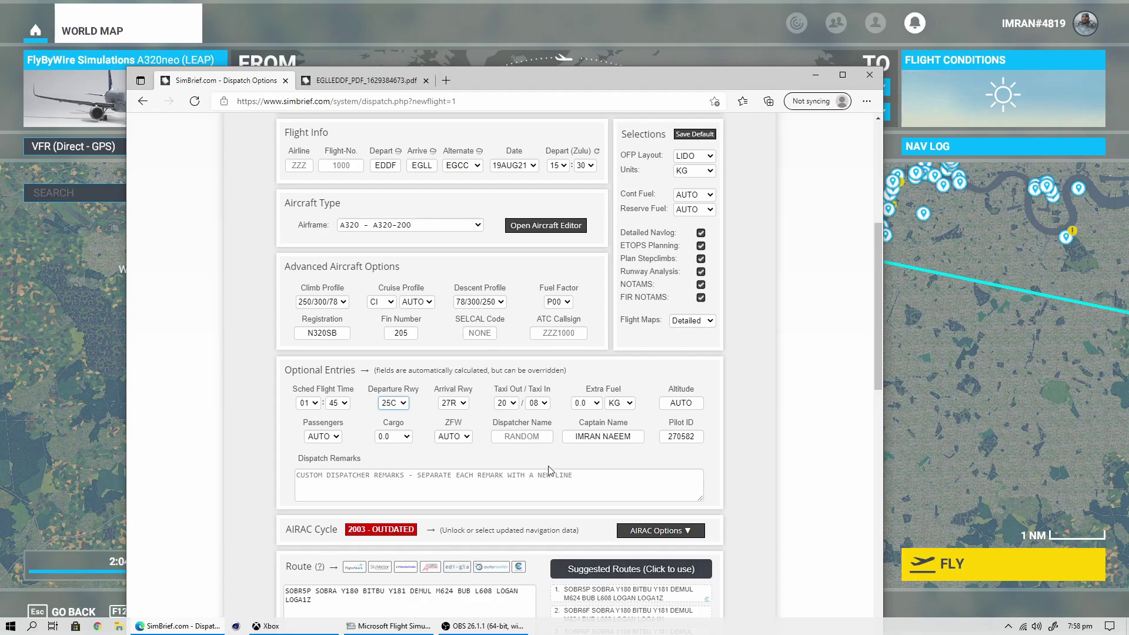
scroll(725, 476, down, 1)
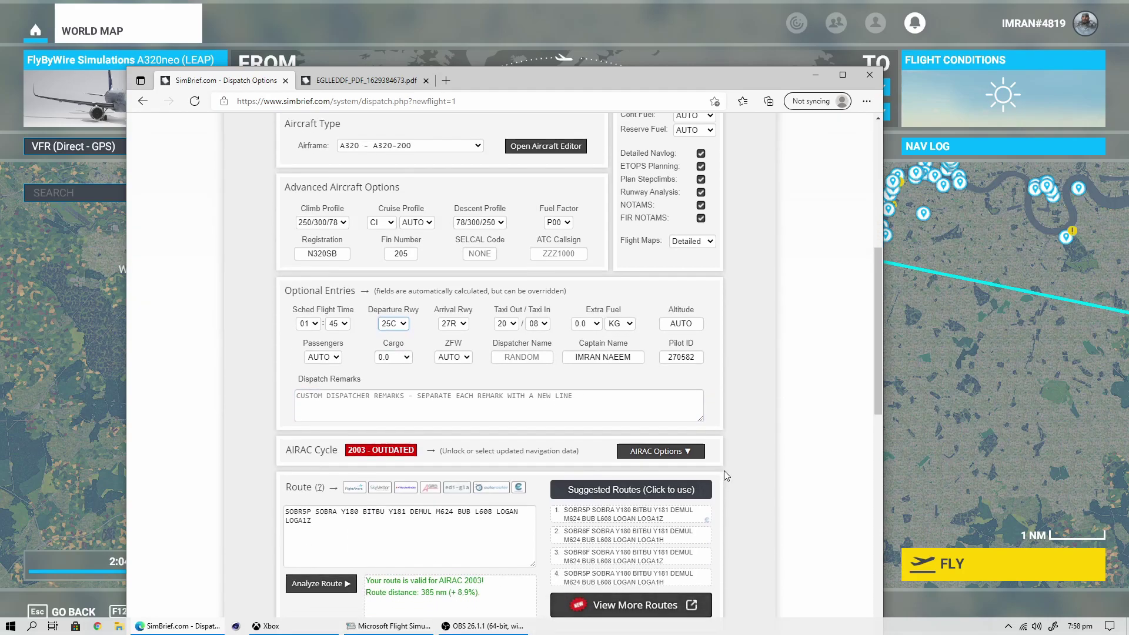
scroll(725, 471, down, 1)
click(288, 435)
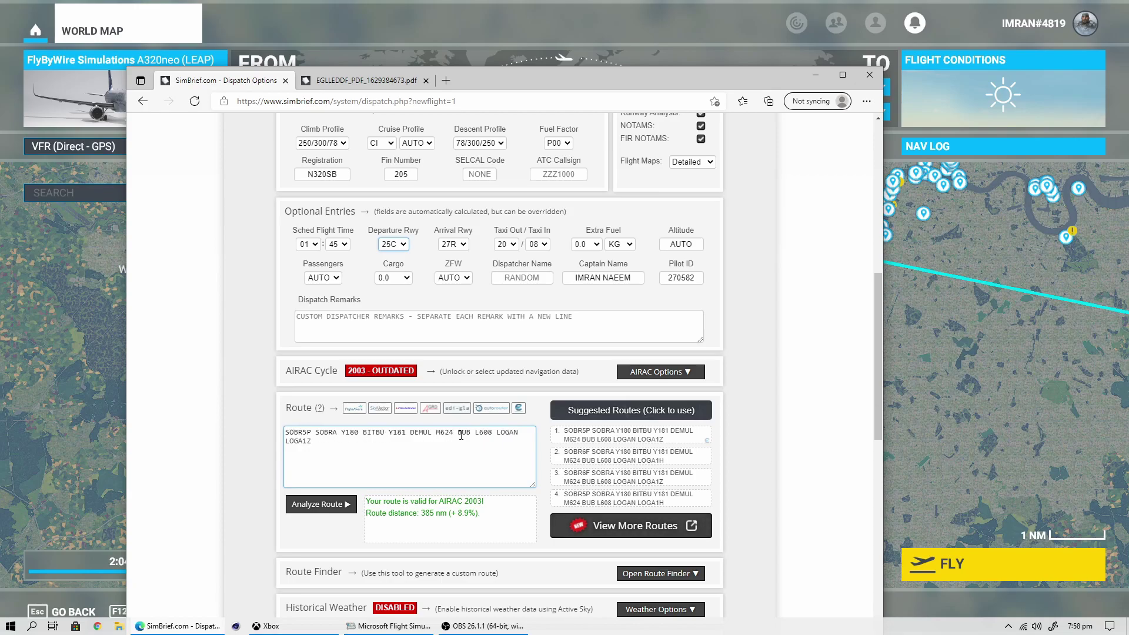
click(352, 435)
click(384, 444)
scroll(384, 445, down, 1)
scroll(429, 477, up, 3)
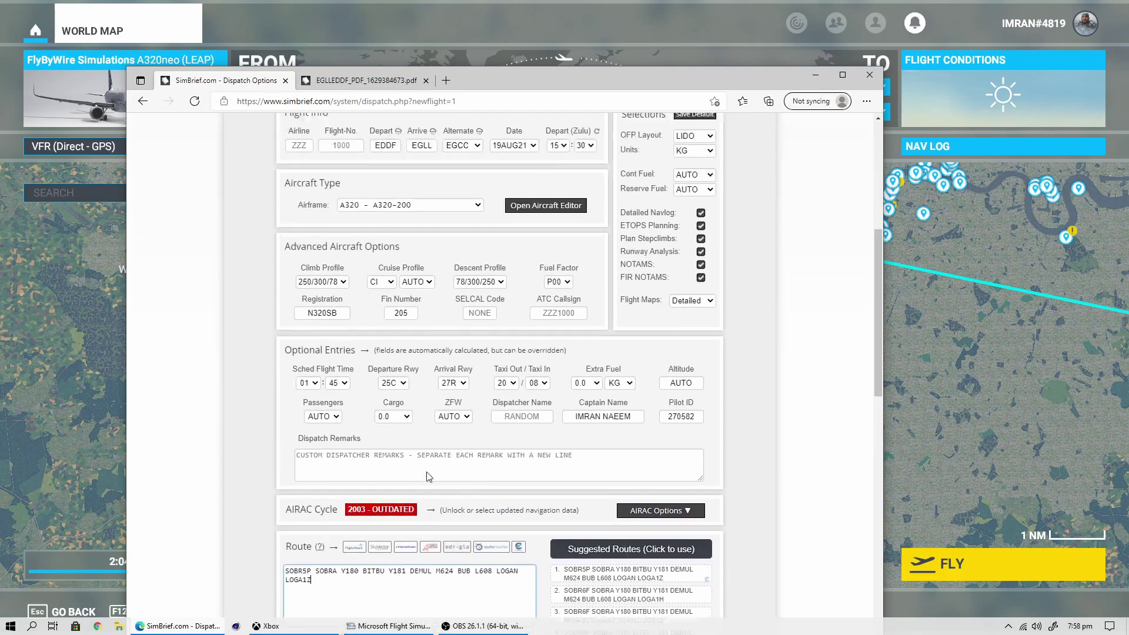
scroll(430, 477, up, 6)
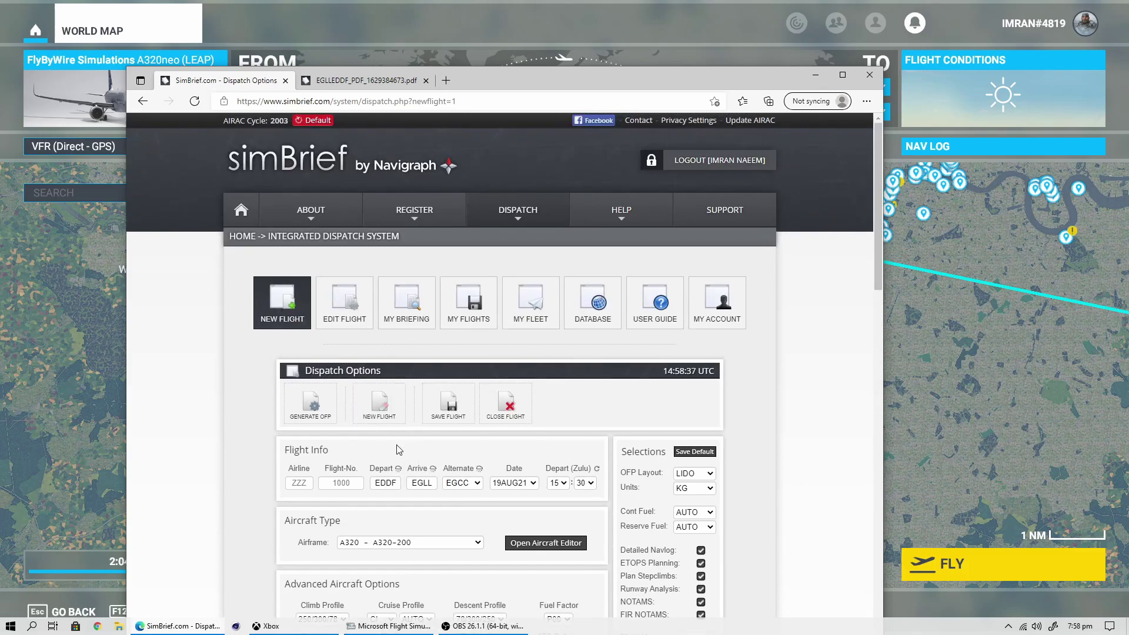
Generate and confirm the EDDF–EGLL OFP, then view it through PRINT/VIEW PDF.
click(325, 411)
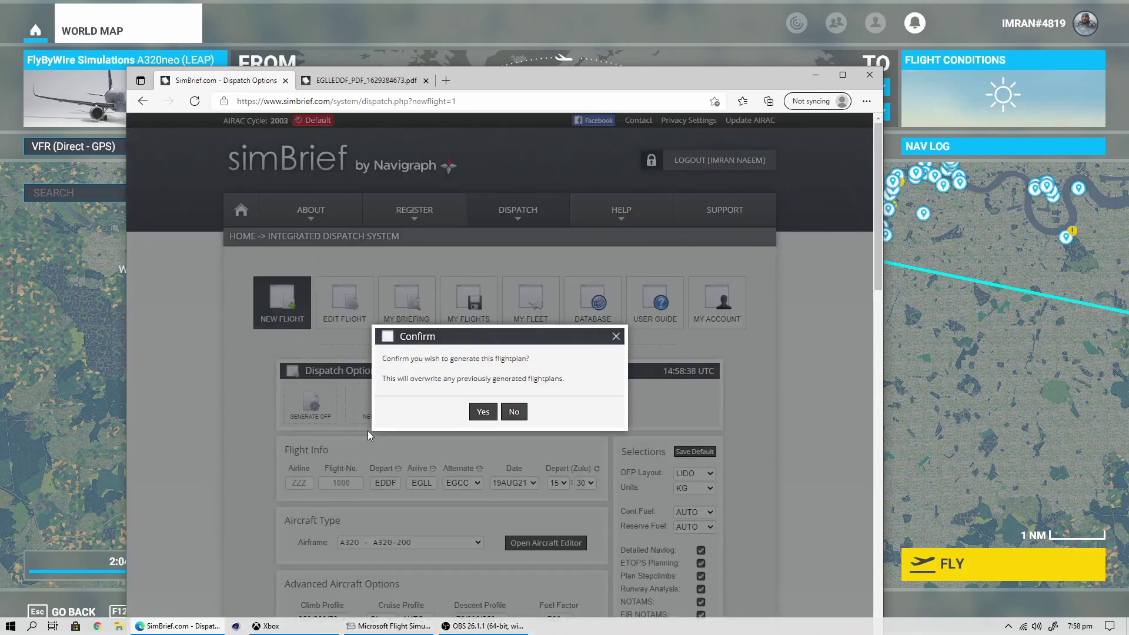
click(483, 413)
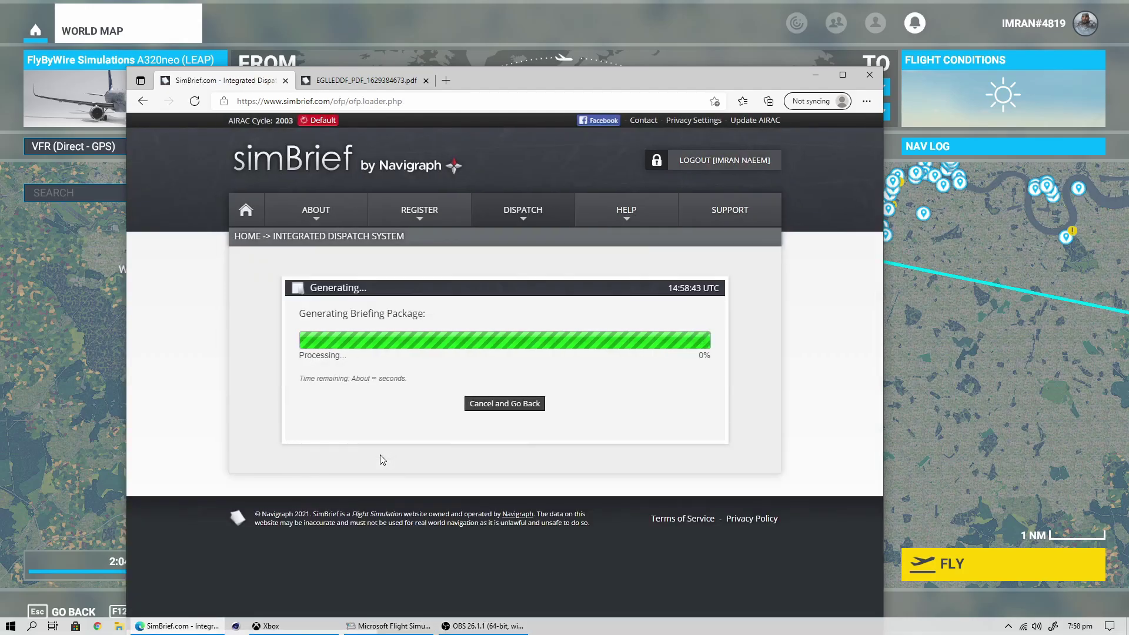
drag(488, 80, 498, 44)
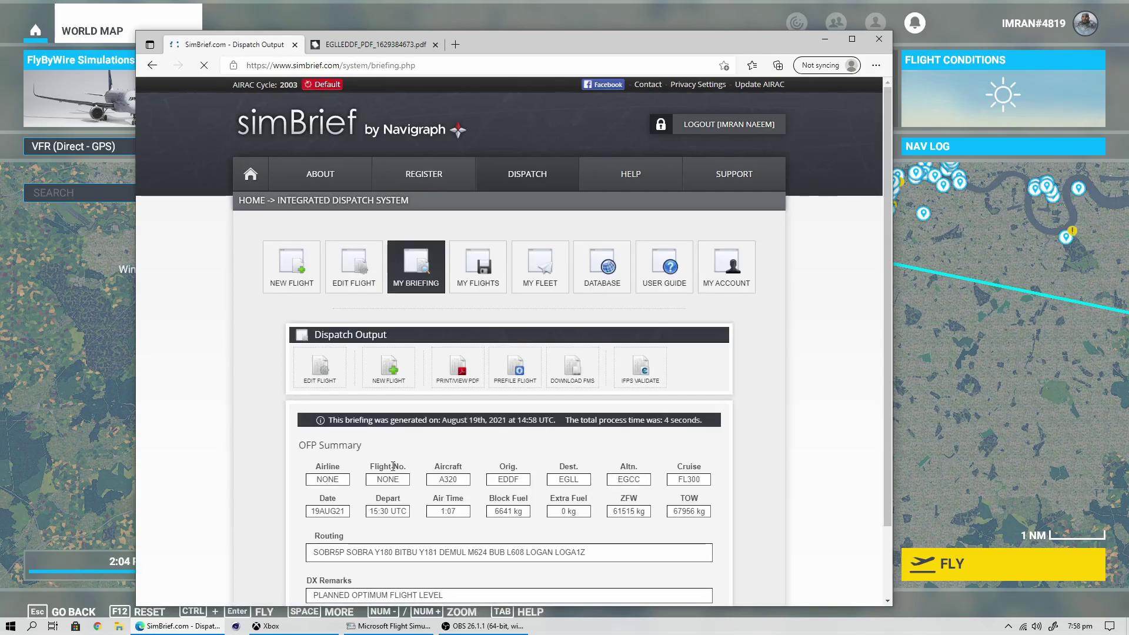
scroll(302, 471, down, 1)
click(462, 304)
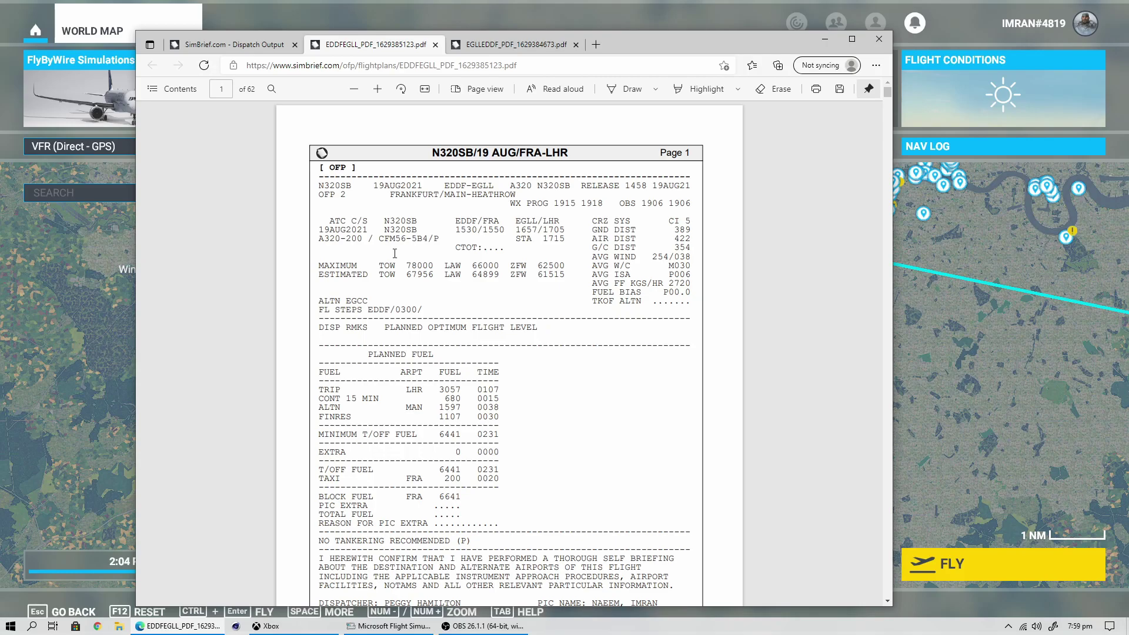
Scroll the PDF and highlight the CI 5 cost index and the 0300 step.
scroll(470, 339, down, 2)
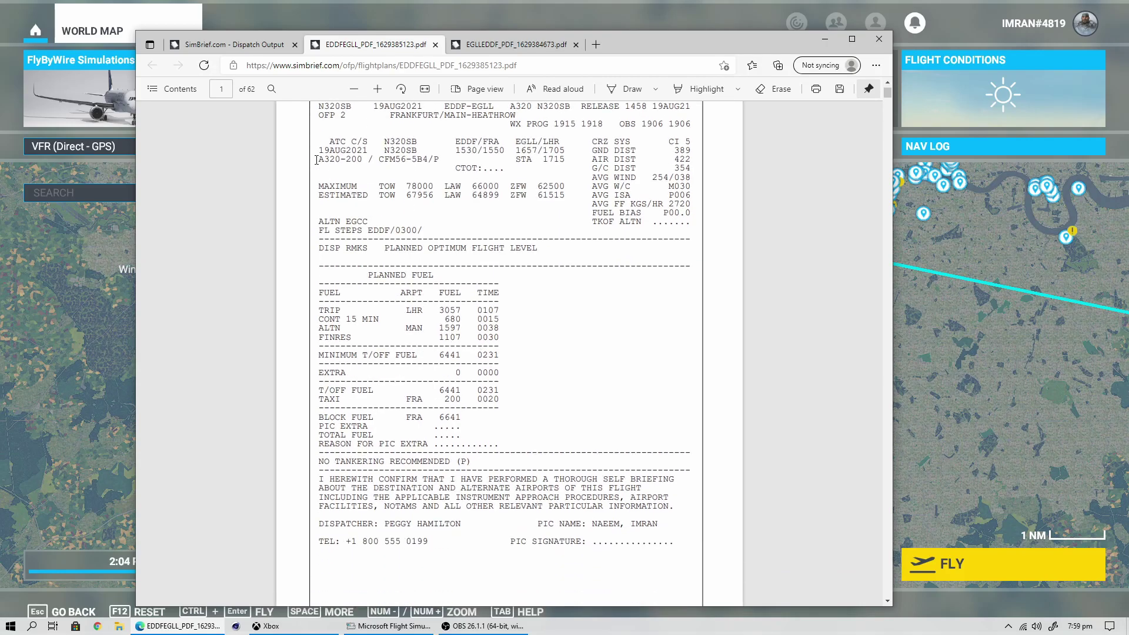
scroll(616, 481, down, 20)
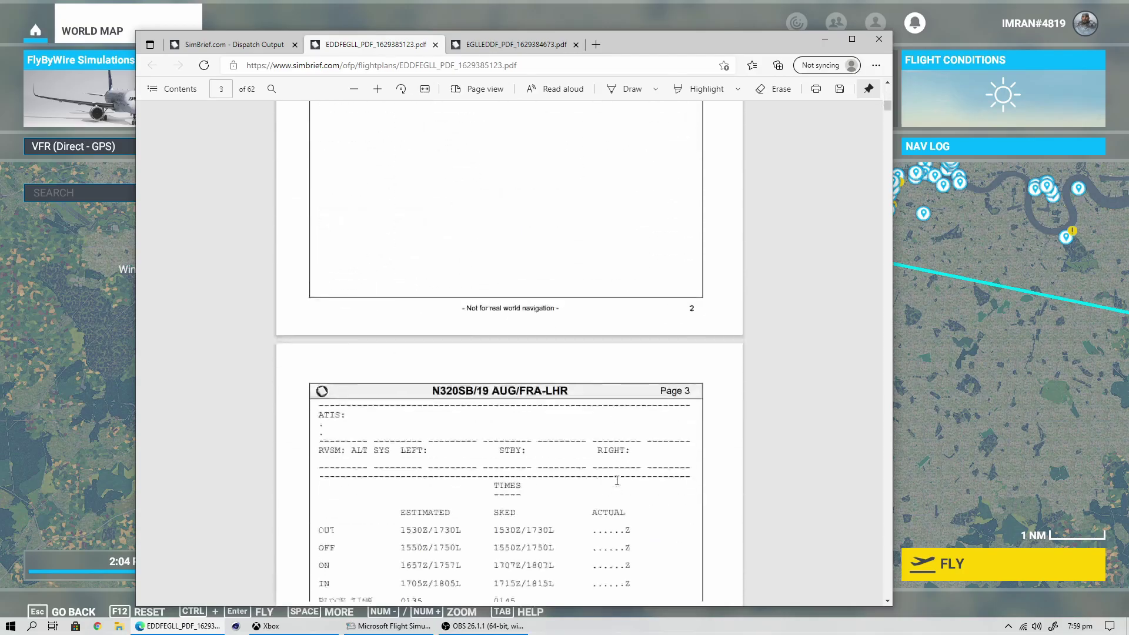
scroll(616, 481, down, 20)
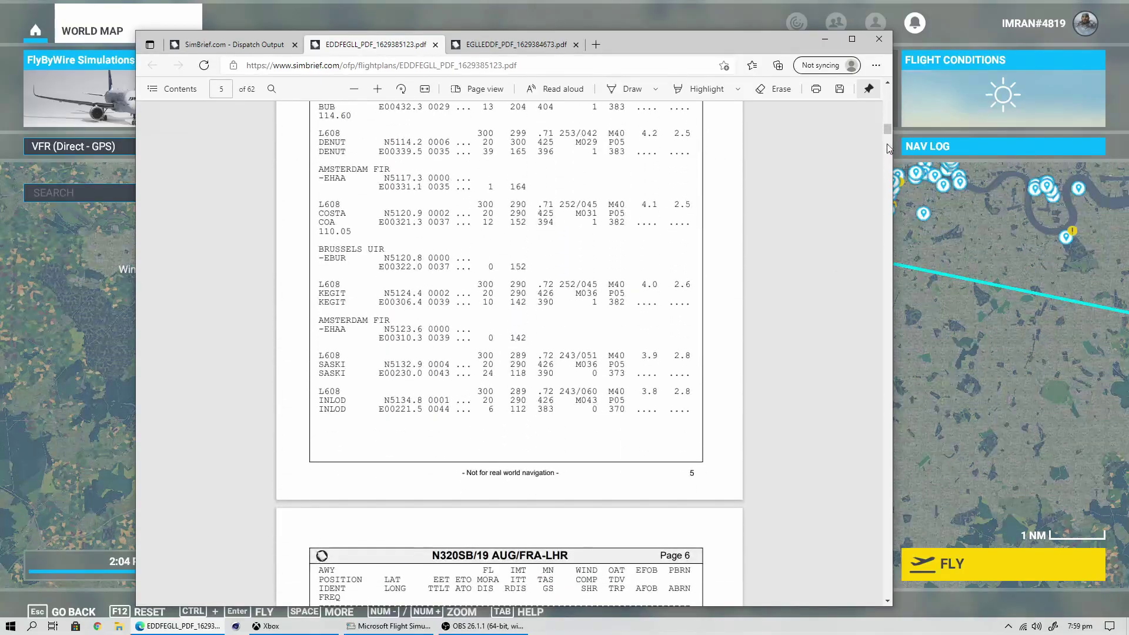
drag(889, 136, 878, 83)
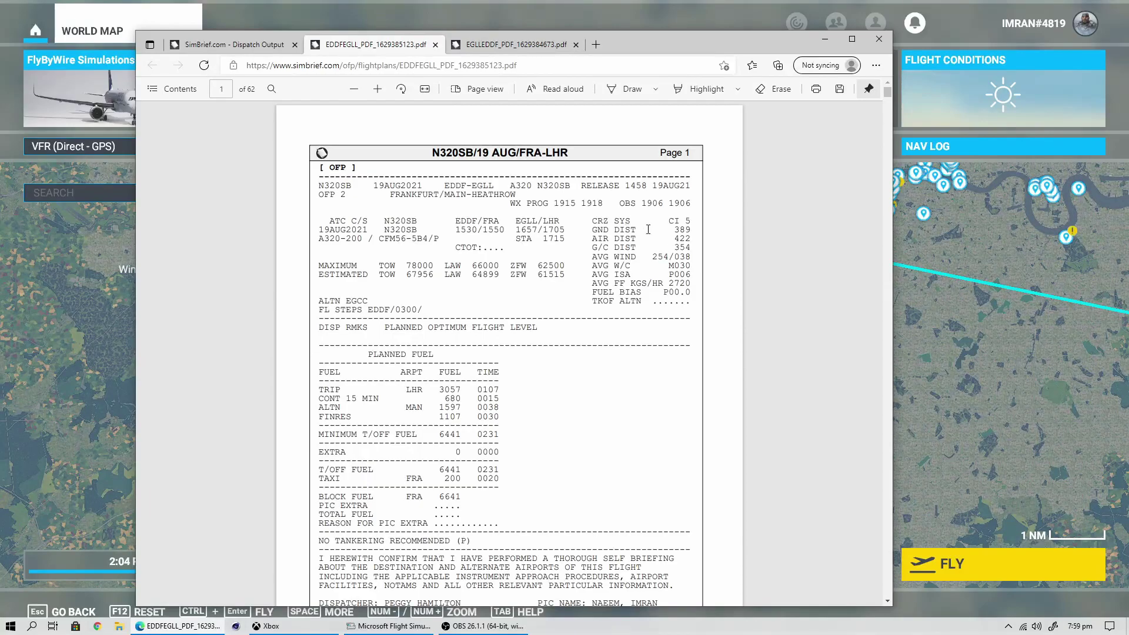
drag(668, 221, 697, 221)
click(676, 229)
drag(396, 309, 417, 309)
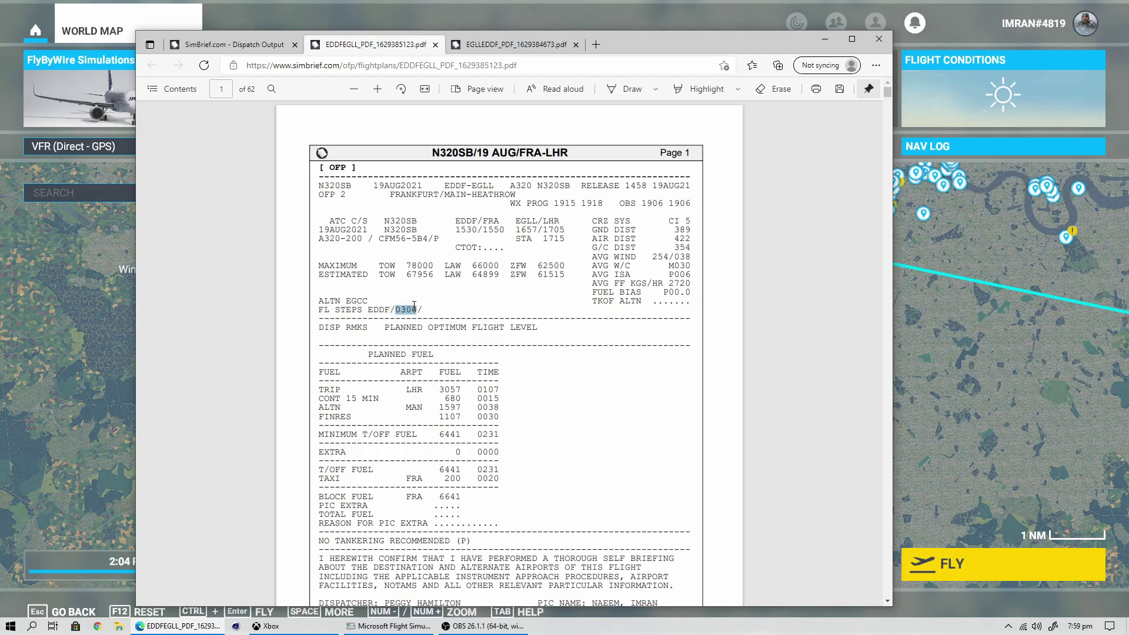
click(452, 324)
Highlight the BLOCK FUEL 6641 line, then scroll on to page 2.
scroll(492, 327, down, 1)
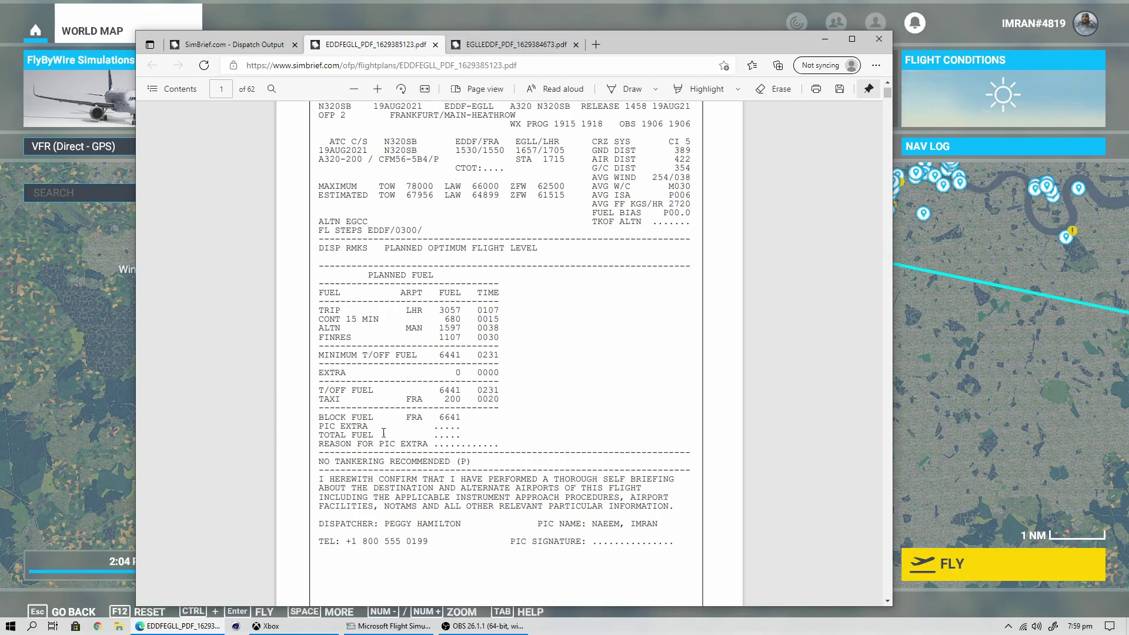
drag(340, 418, 455, 420)
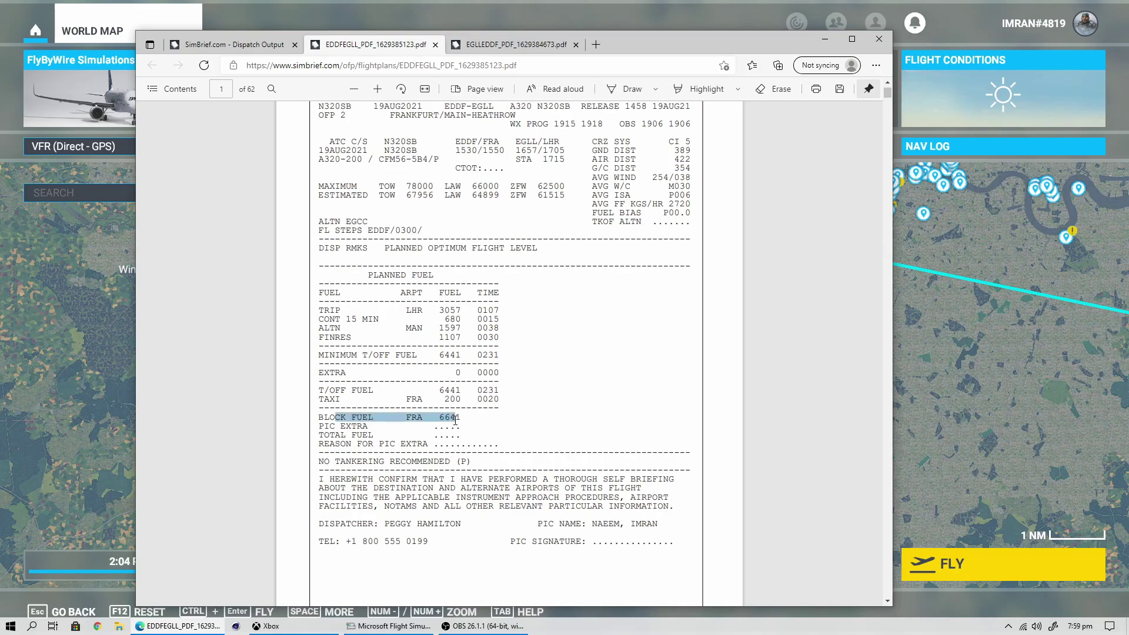
click(469, 420)
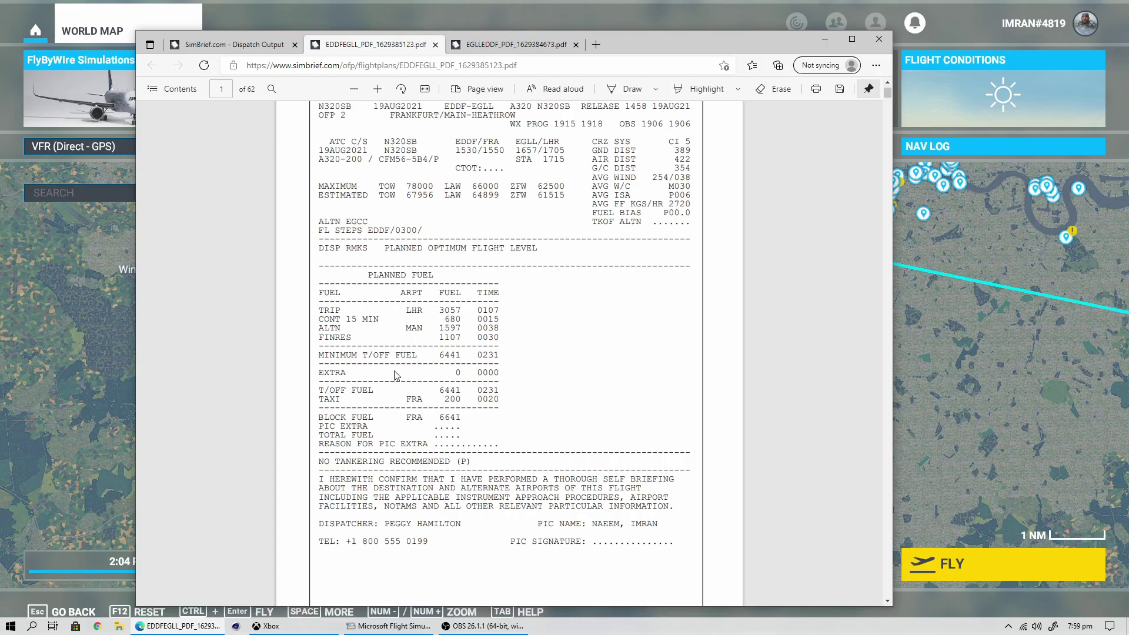
scroll(390, 426, down, 10)
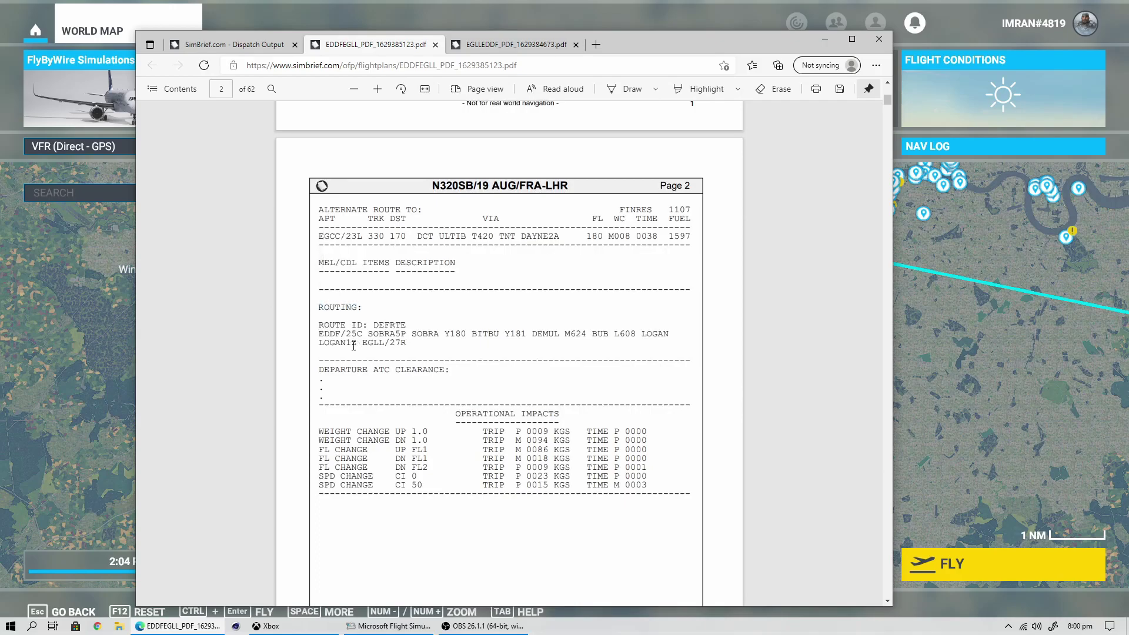
Highlight EDDF, runway 25C, SOBRA and airway Y180 in the routing line.
drag(321, 334, 338, 334)
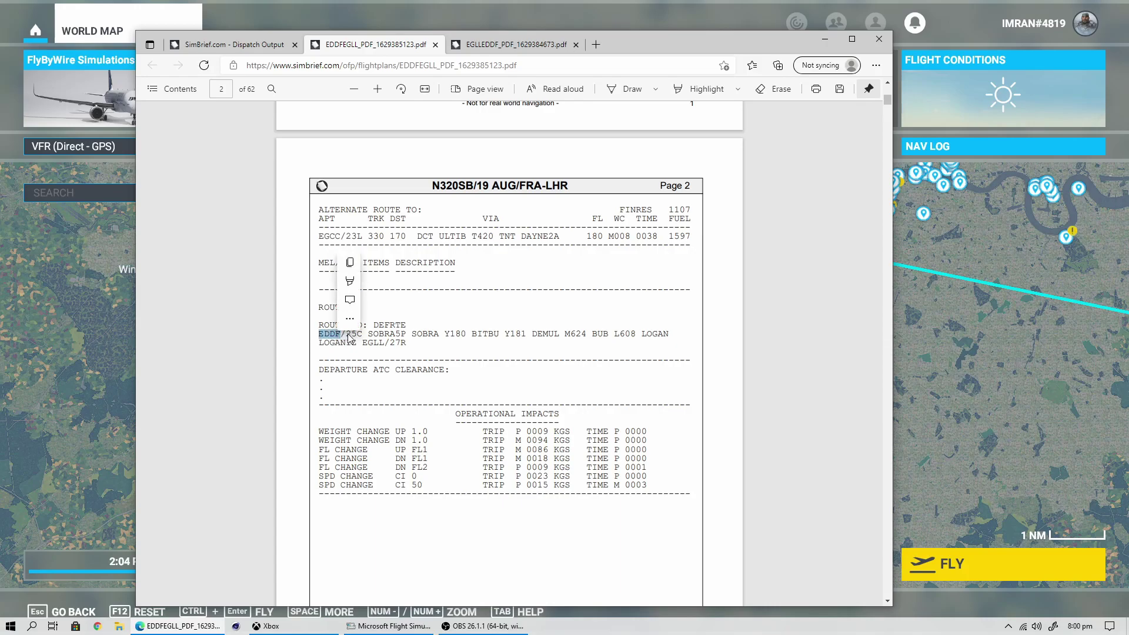
click(347, 334)
drag(347, 334, 407, 334)
click(377, 334)
click(410, 347)
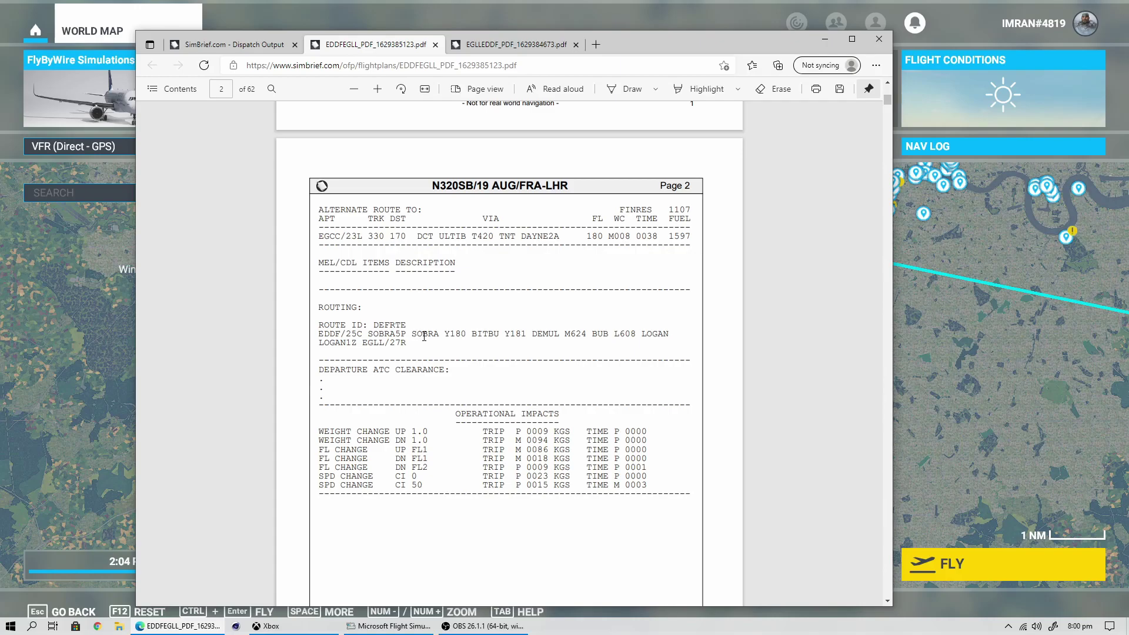
double_click(424, 334)
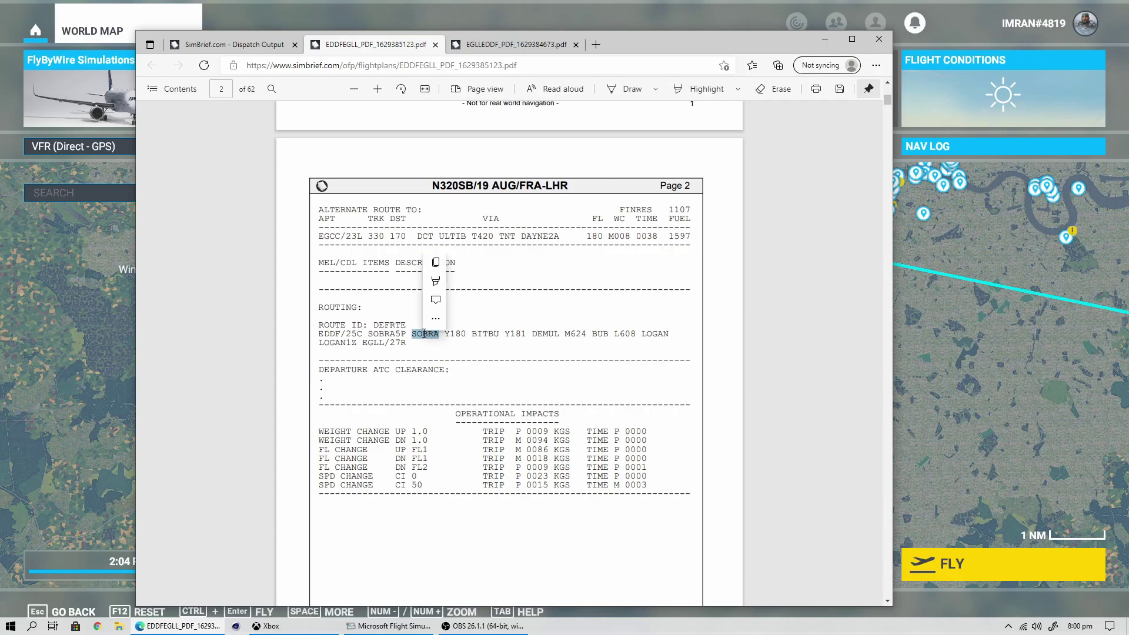
click(428, 335)
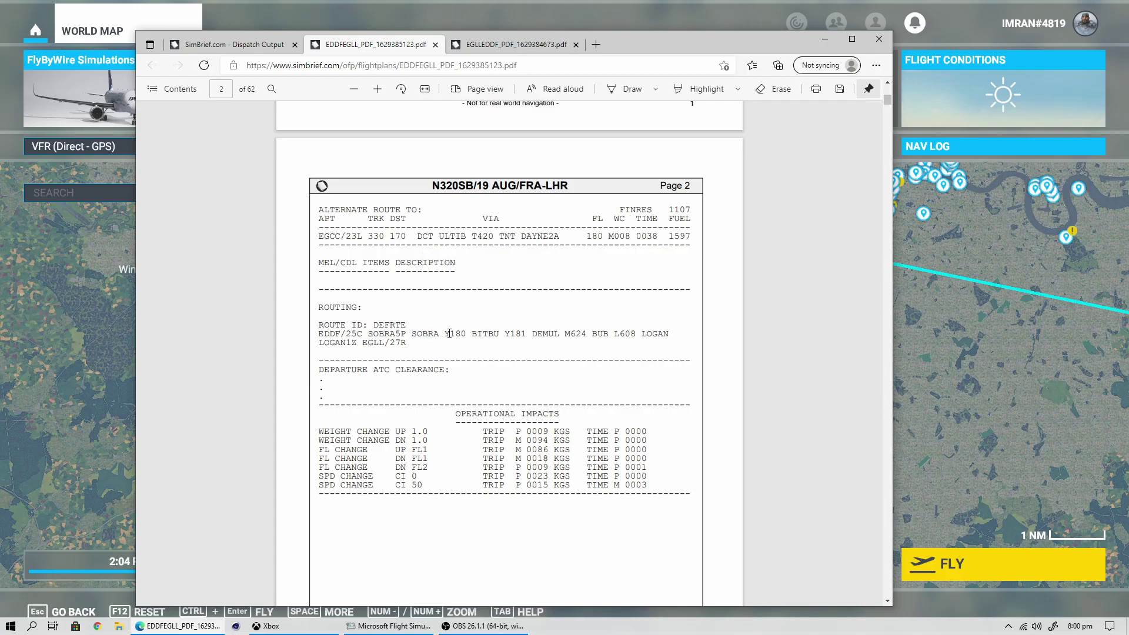
drag(448, 334, 468, 341)
click(459, 340)
Highlight SOBRA5P, LOGAN1Z, EGLL and 27R, then move Edge aside to reveal the simulator map.
drag(372, 333, 398, 342)
click(393, 337)
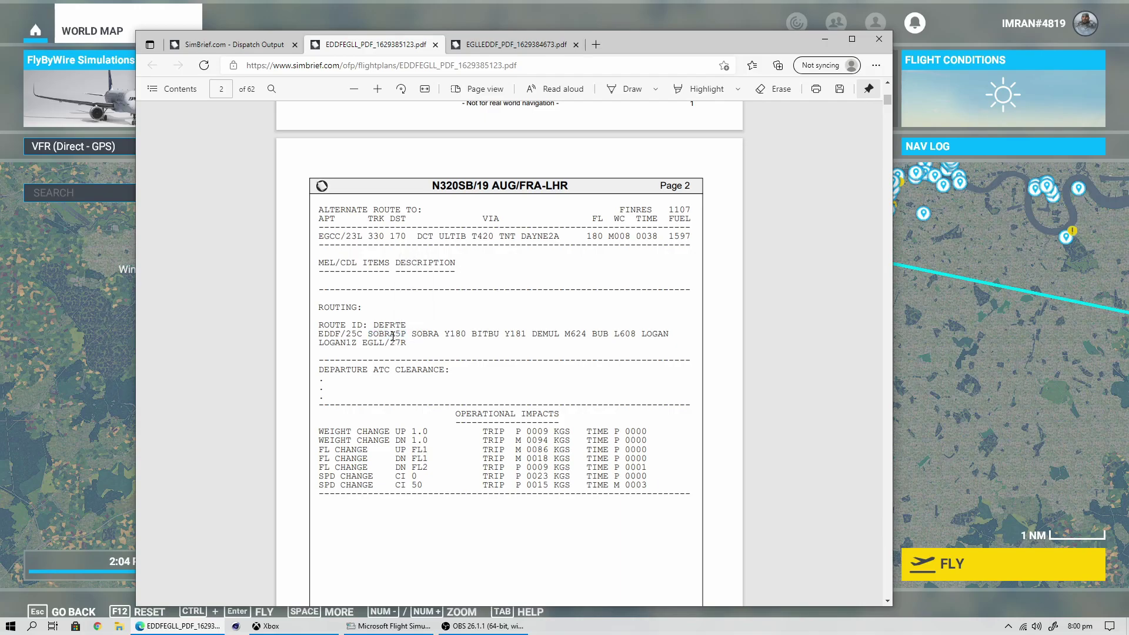
double_click(339, 344)
click(341, 348)
drag(363, 344, 406, 344)
click(411, 349)
scroll(501, 374, up, 10)
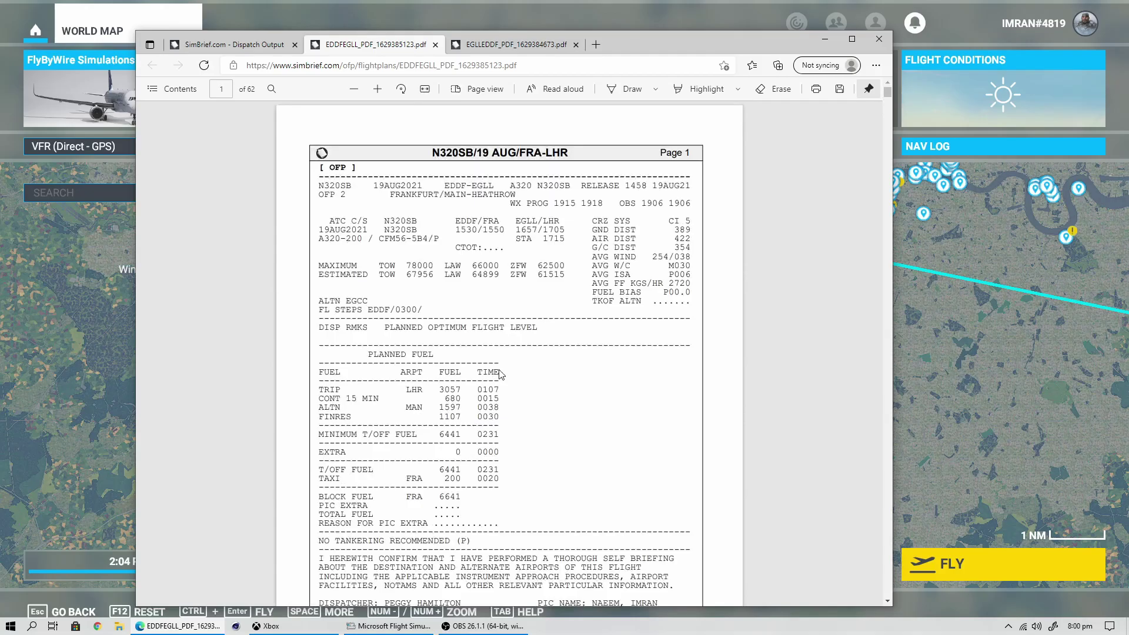
drag(653, 53, 1128, 72)
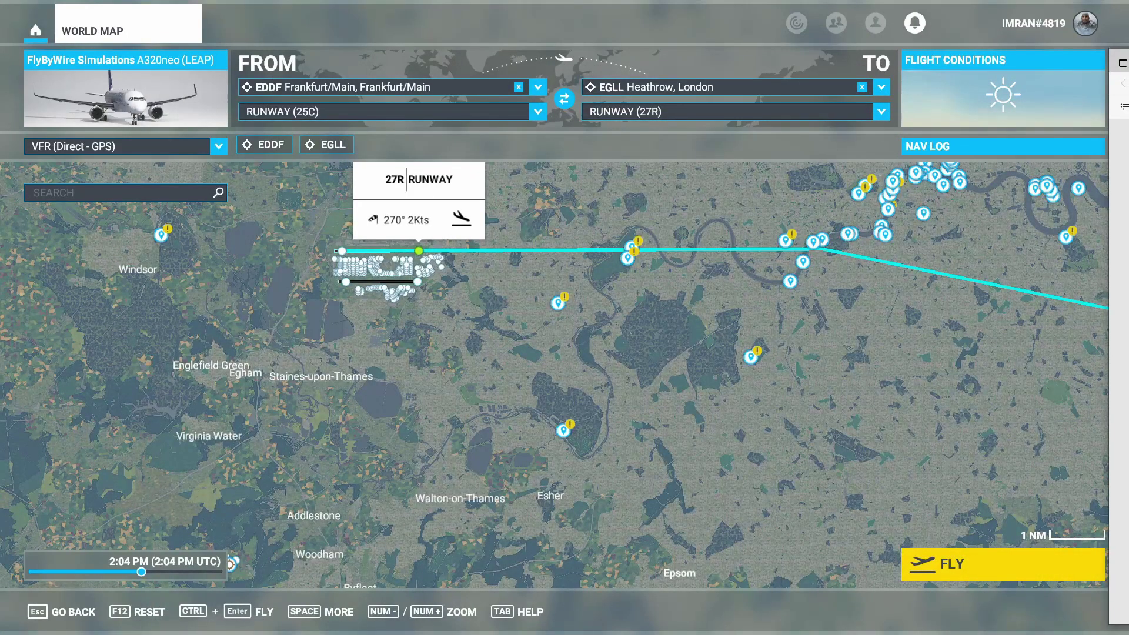